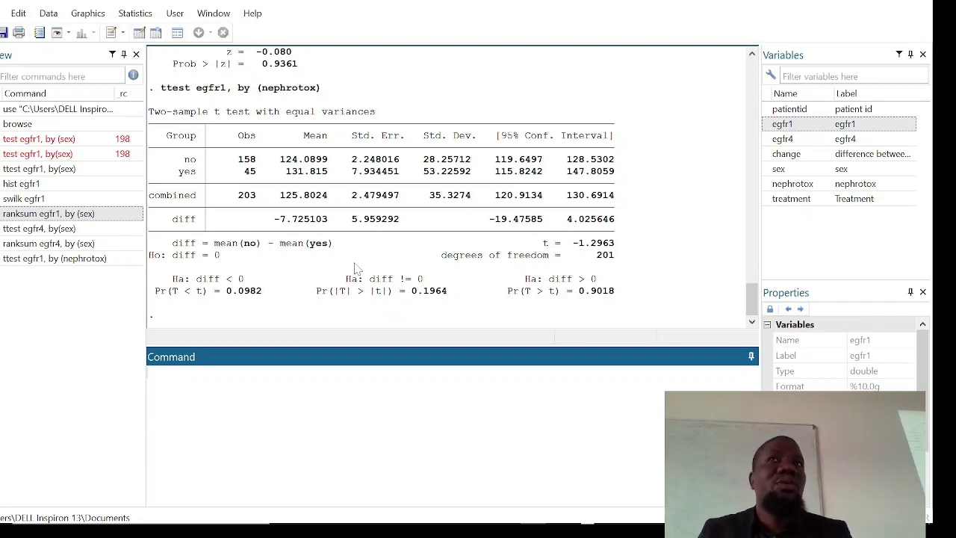
Run a Wilcoxon rank-sum test of egfr1 grouped by nephrotox with "ranksum egfr1, by (nephrotox)"
{"action": "type", "text": "ranksum"}
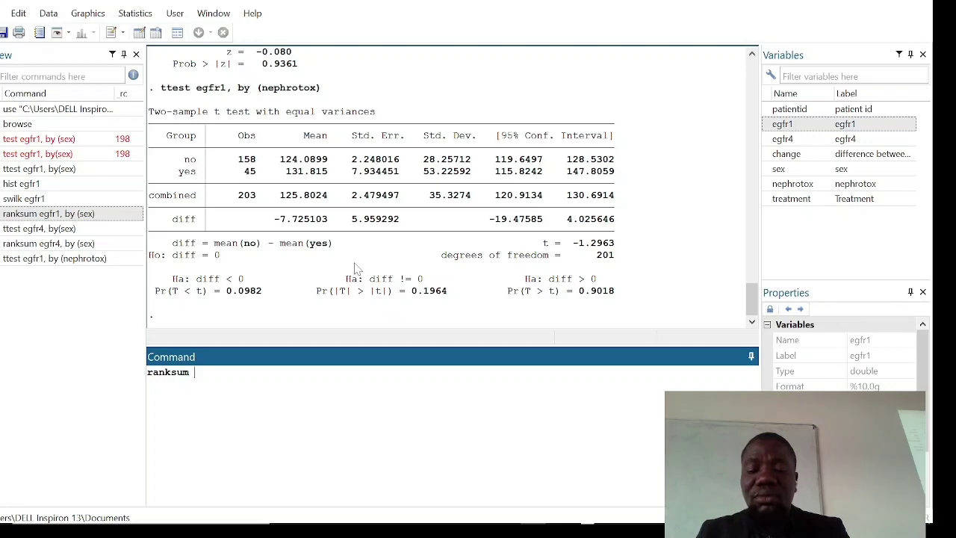
{"action": "type", "text": " egfr1"}
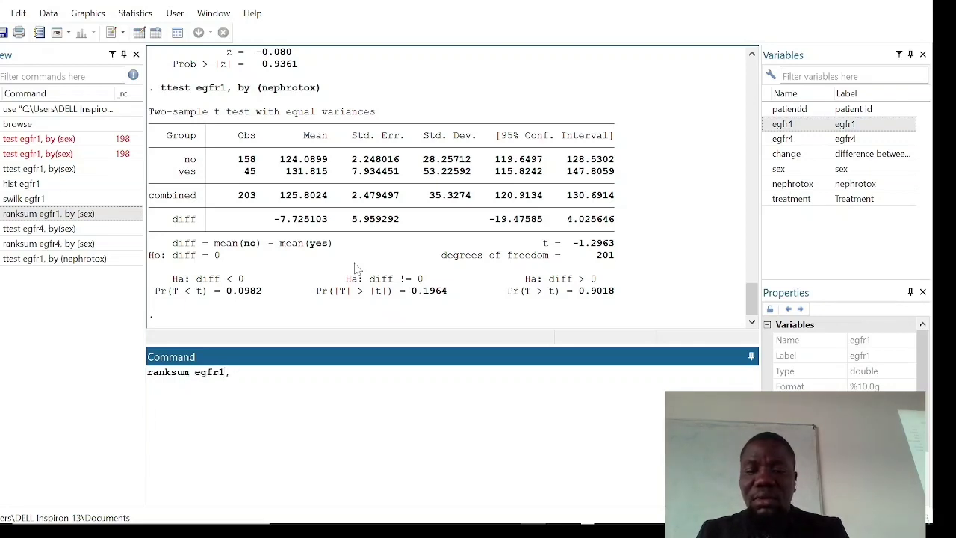
{"action": "type", "text": ", by (ne"}
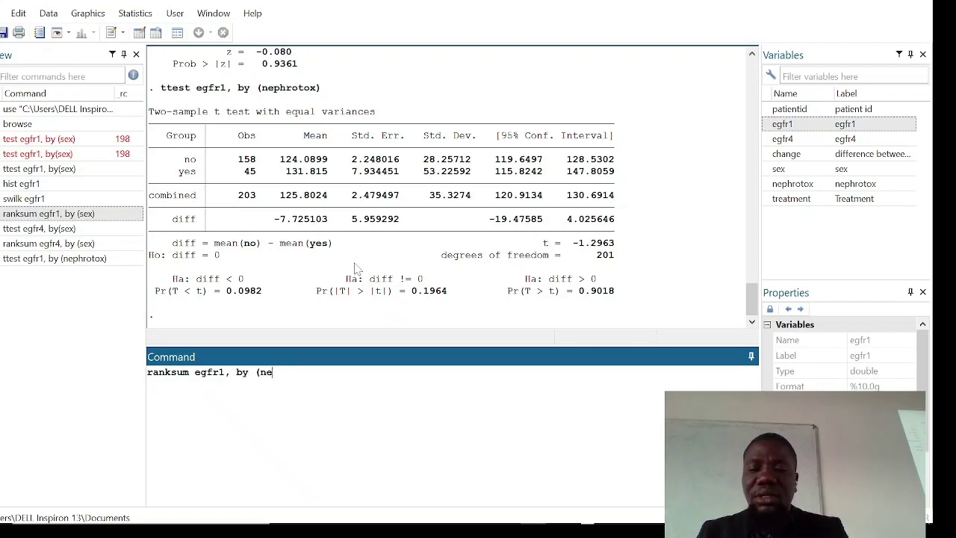
{"action": "type", "text": "phrotox)"}
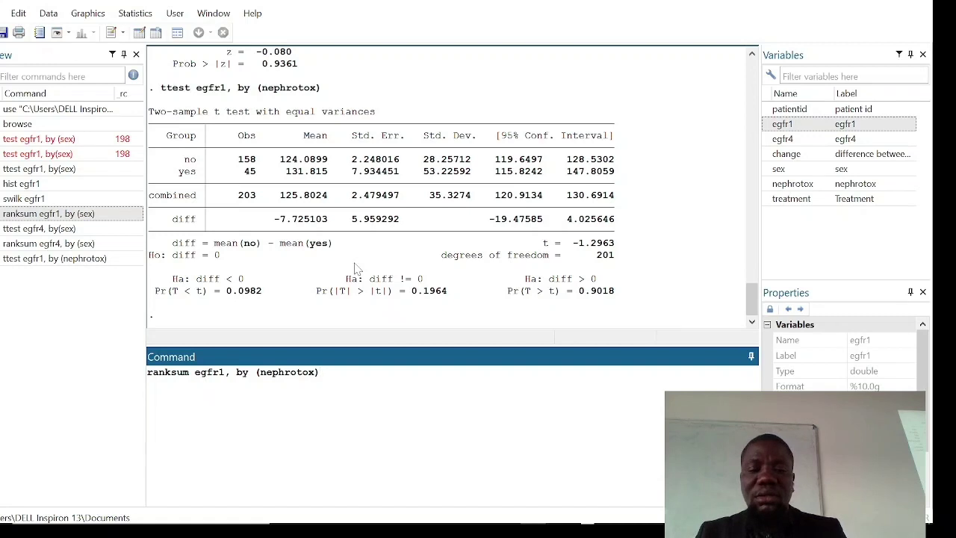
{"action": "key", "text": "Return"}
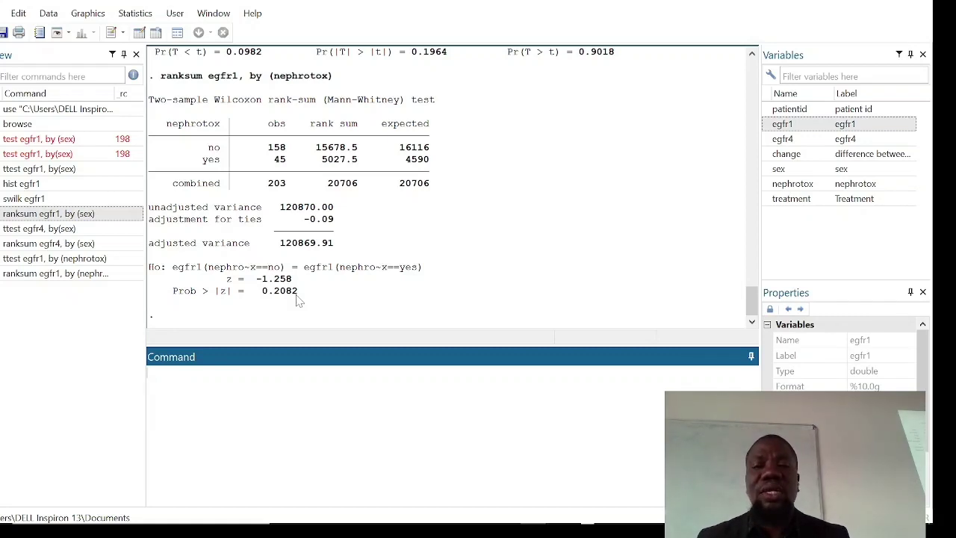
Reuse the earlier nephrotox t-test command with egfr4 as the variable, running "ttest egfr4, by (nephrotox)"
{"action": "left_click", "coordinate": [27, 260]}
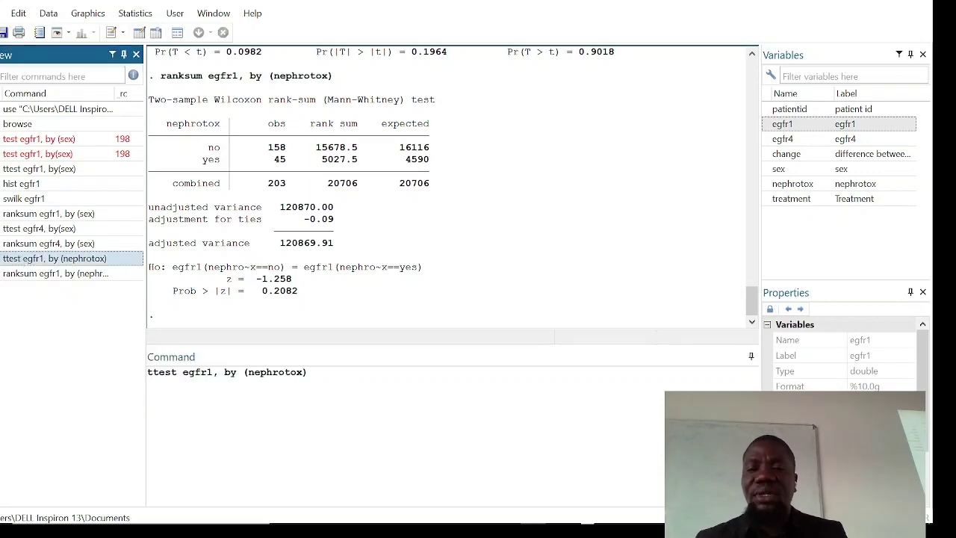
{"action": "left_click", "coordinate": [213, 372]}
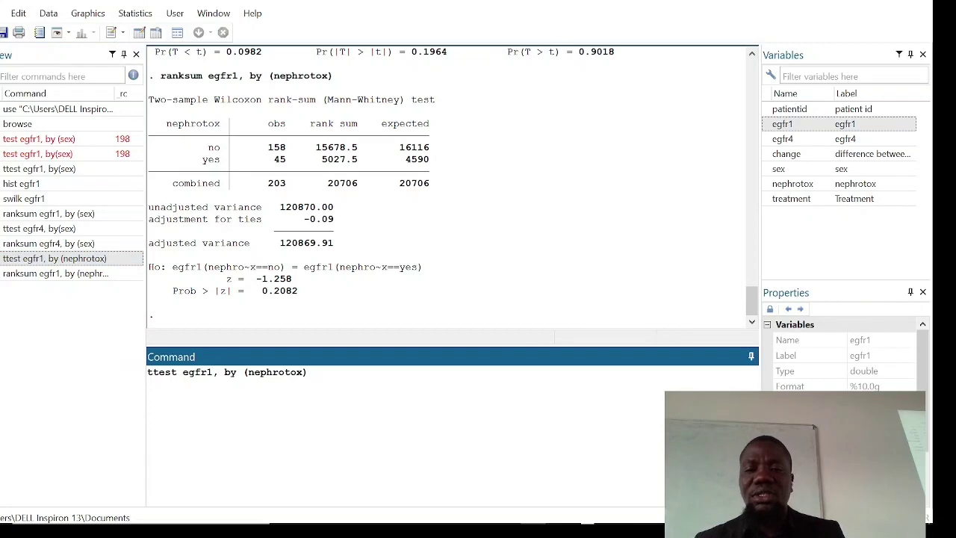
{"action": "key", "text": "BackSpace"}
{"action": "type", "text": "4"}
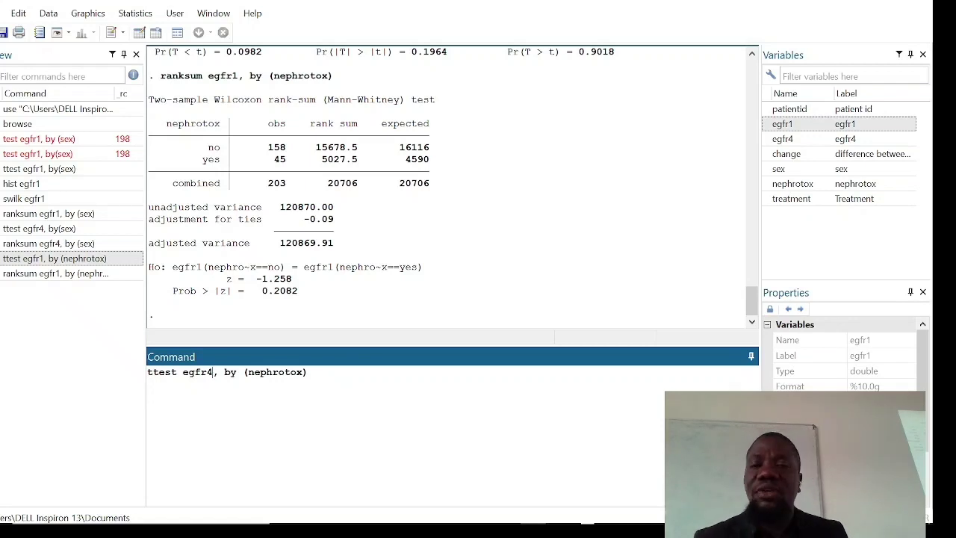
{"action": "key", "text": "Return"}
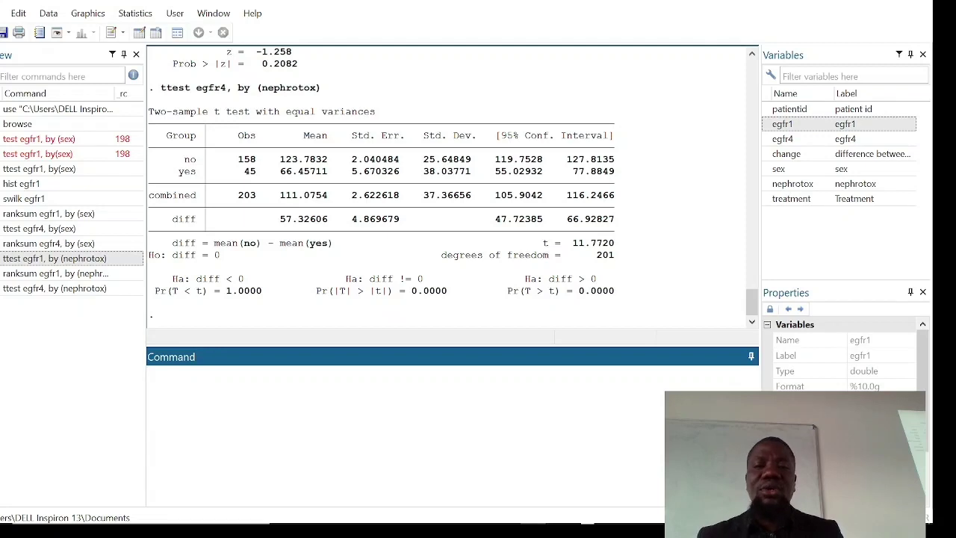
Run a Wilcoxon rank-sum test of egfr4 grouped by nephrotox with "ranksum egfr4, by (nephrotox)"
{"action": "type", "text": "ranks"}
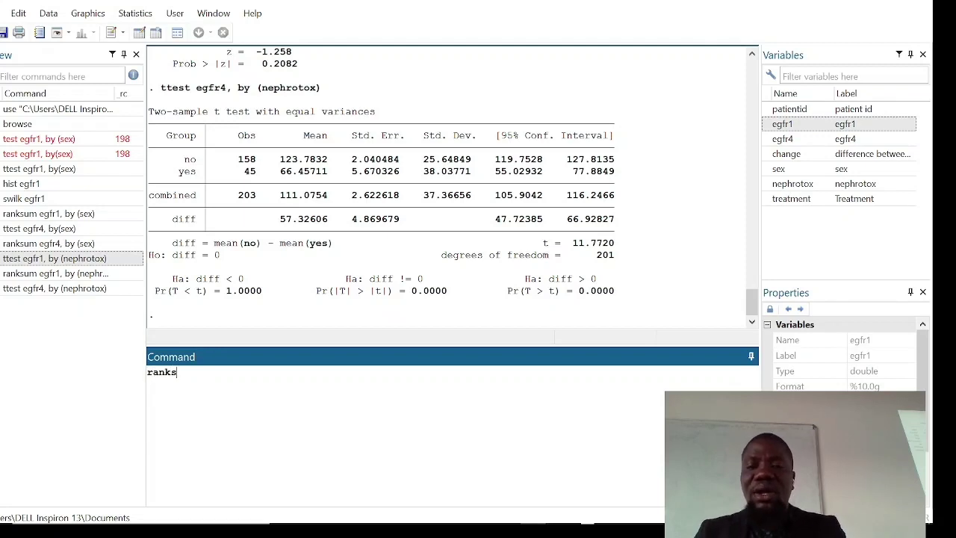
{"action": "type", "text": "um test"}
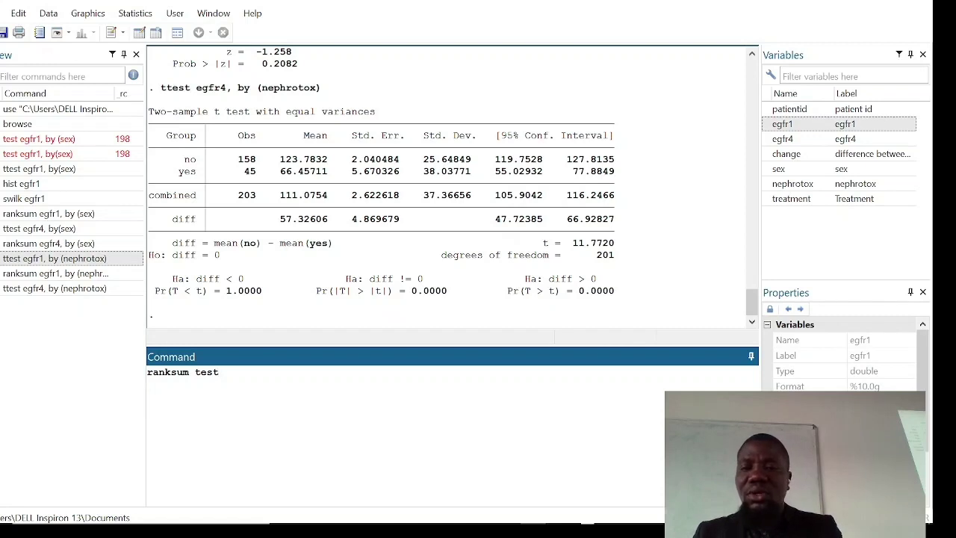
{"action": "key", "text": "BackSpace"}
{"action": "key", "text": "BackSpace"}
{"action": "key", "text": "BackSpace"}
{"action": "key", "text": "BackSpace"}
{"action": "key", "text": "BackSpace"}
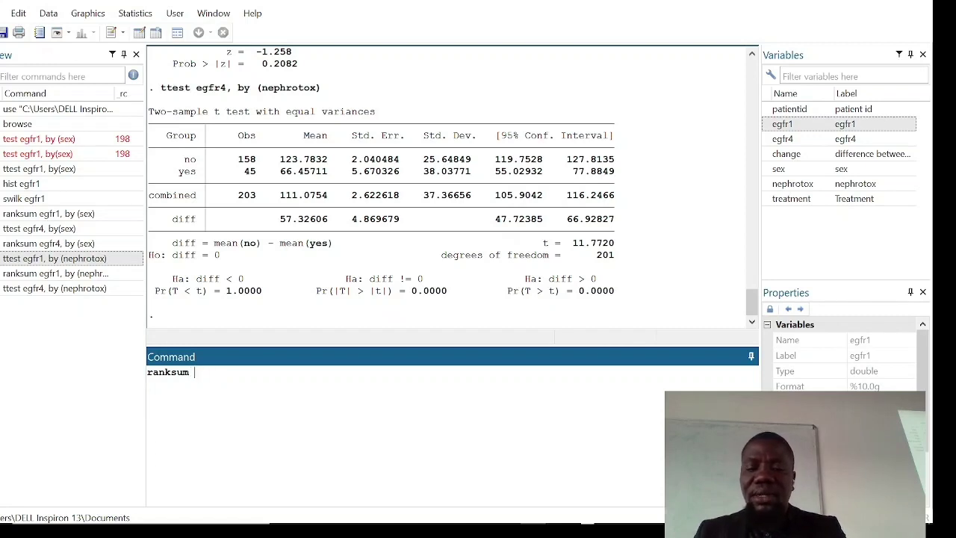
{"action": "type", "text": "egfr"}
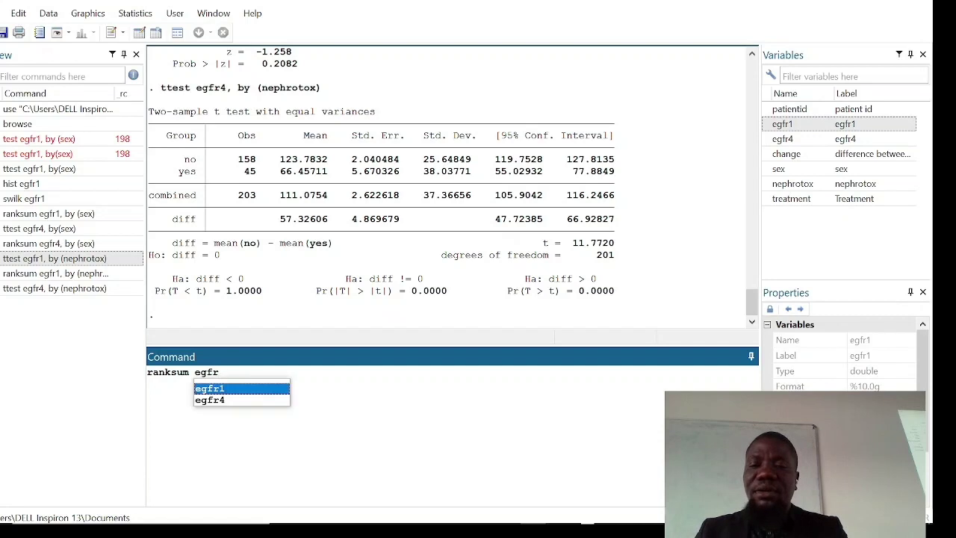
{"action": "left_click", "coordinate": [224, 401]}
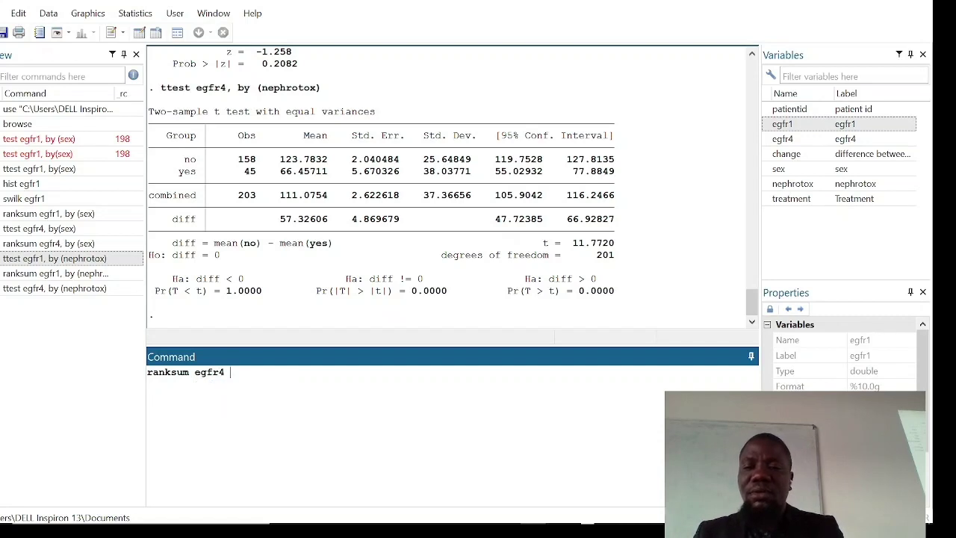
{"action": "type", "text": ", by"}
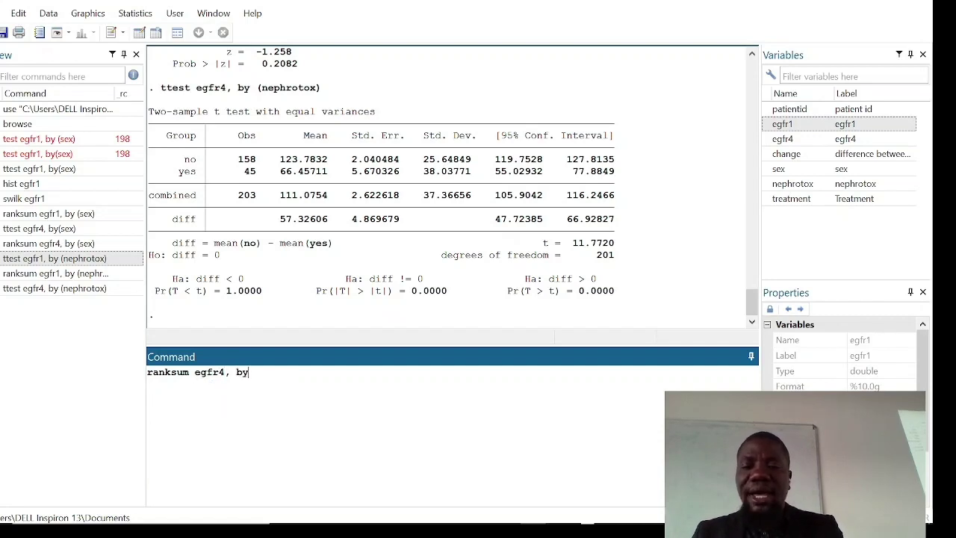
{"action": "type", "text": " (sex"}
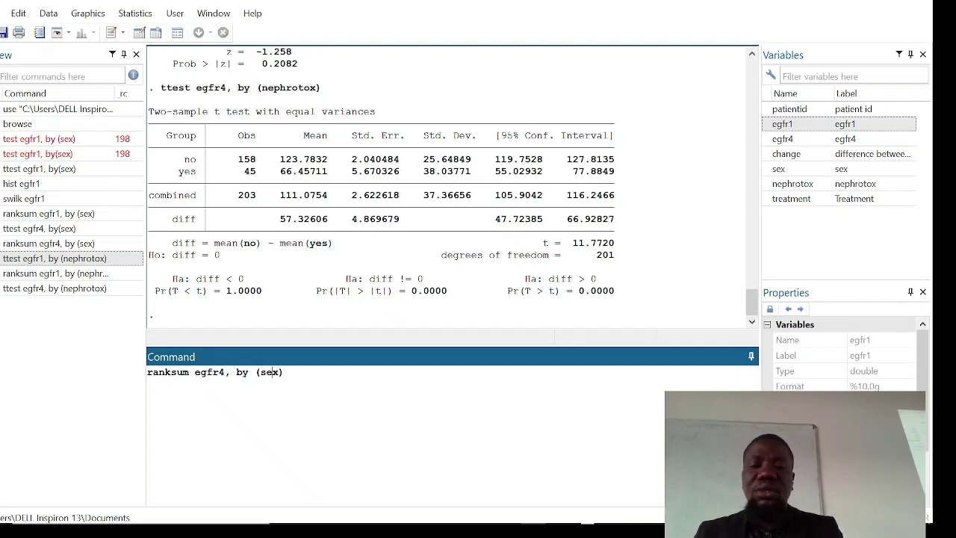
{"action": "key", "text": "BackSpace"}
{"action": "key", "text": "BackSpace"}
{"action": "key", "text": "BackSpace"}
{"action": "type", "text": "ne"}
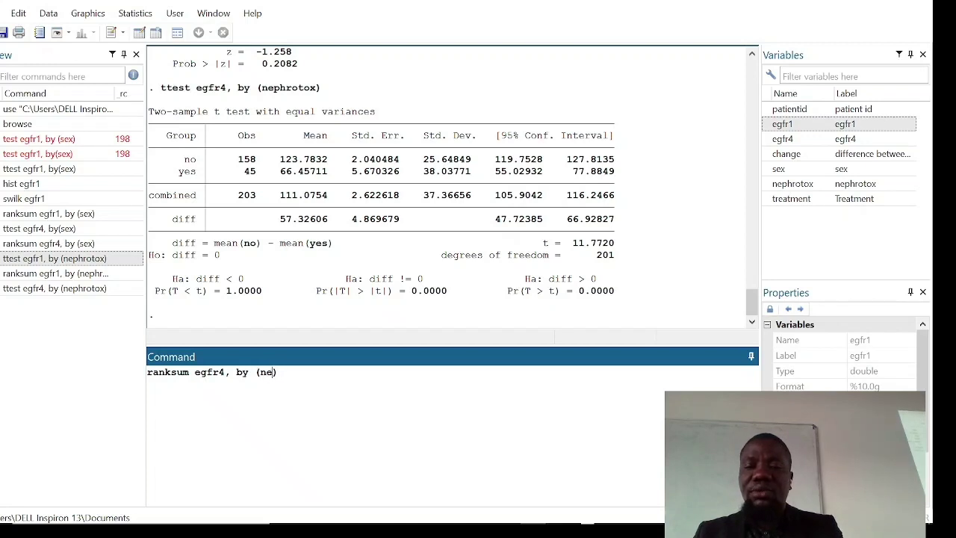
{"action": "type", "text": "phrotox"}
{"action": "key", "text": "Return"}
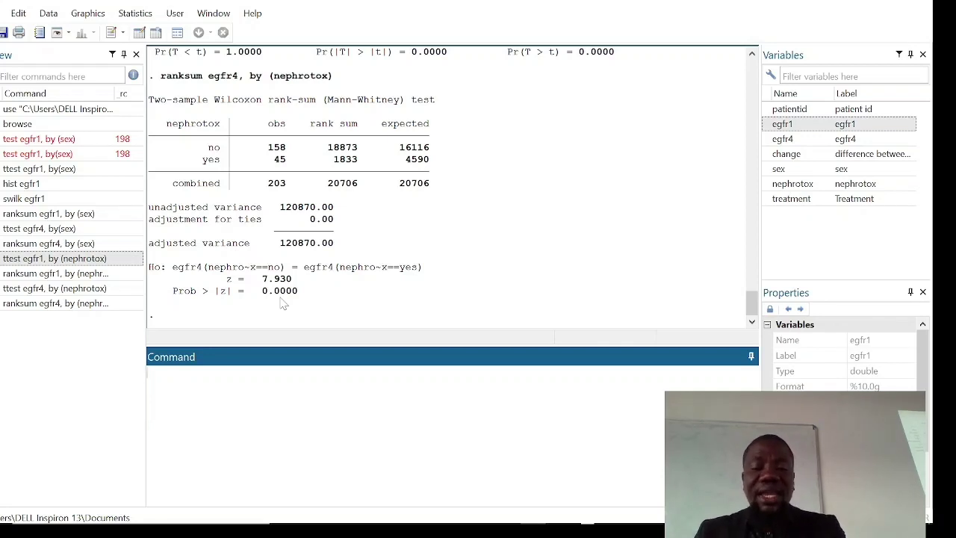
Compute the overall median of egfr4 with the command "centile egfr4, centile (50)"
{"action": "type", "text": "centile"}
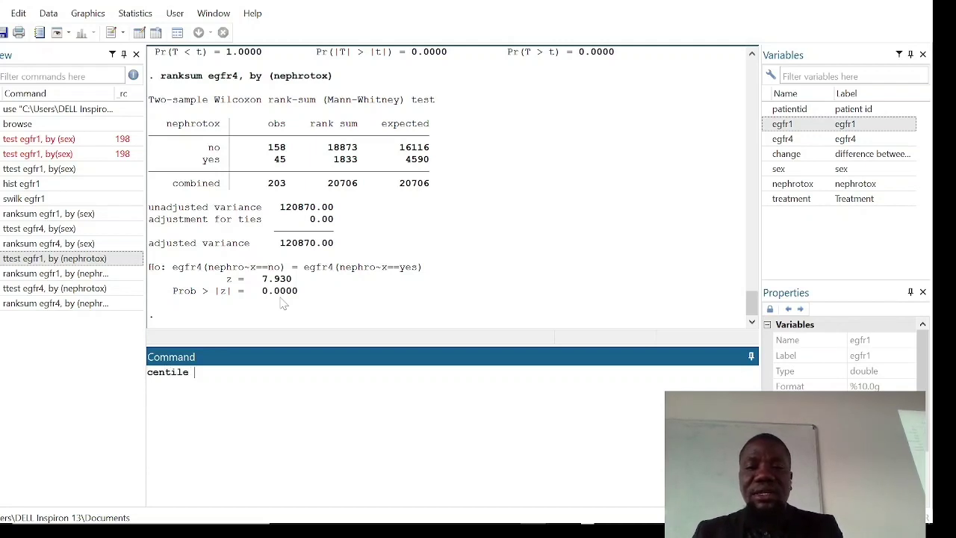
{"action": "type", "text": " egf"}
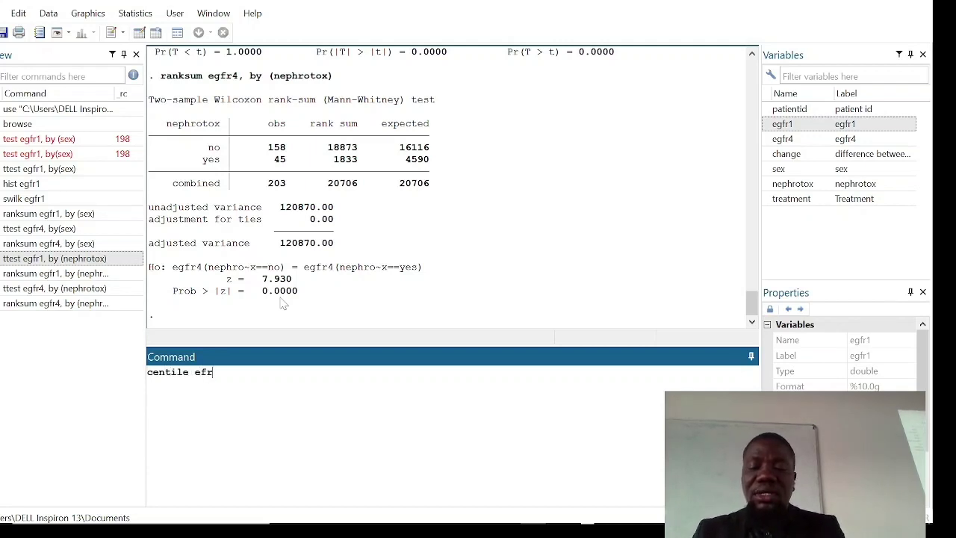
{"action": "key", "text": "BackSpace"}
{"action": "key", "text": "BackSpace"}
{"action": "type", "text": "gfr4, "}
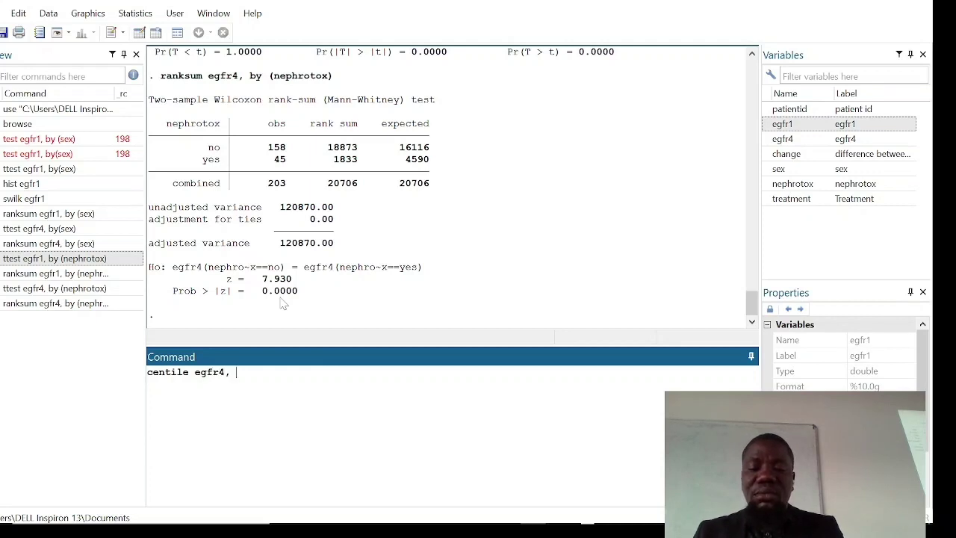
{"action": "type", "text": "centile"}
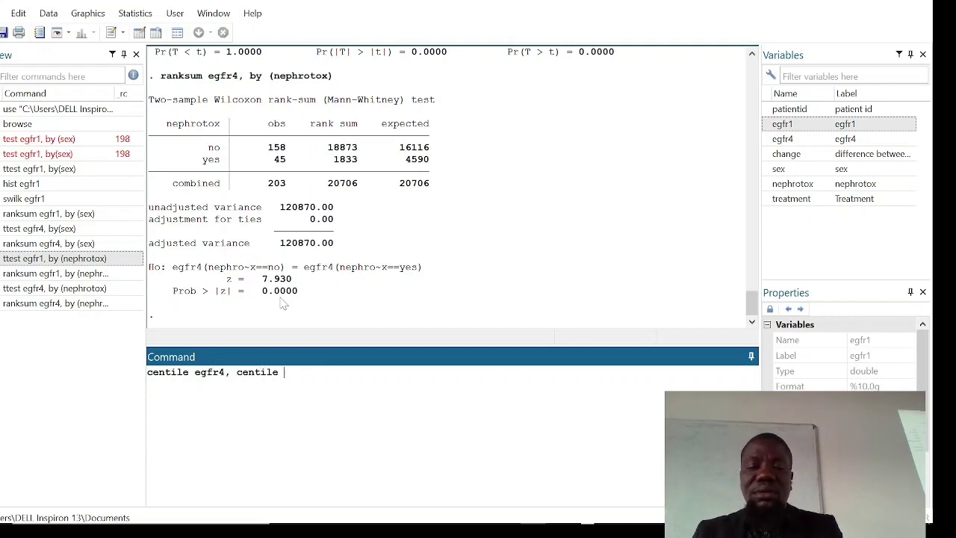
{"action": "type", "text": " (50"}
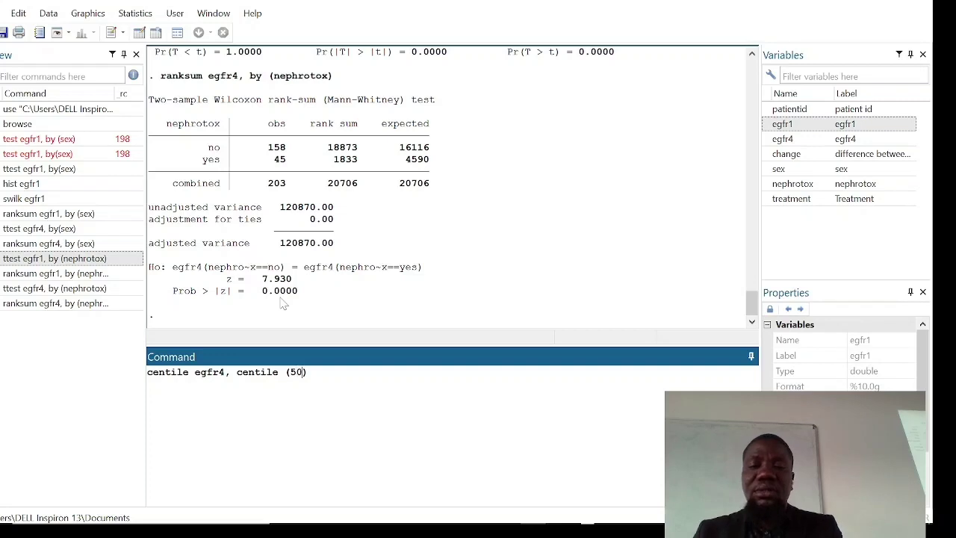
{"action": "key", "text": "Return"}
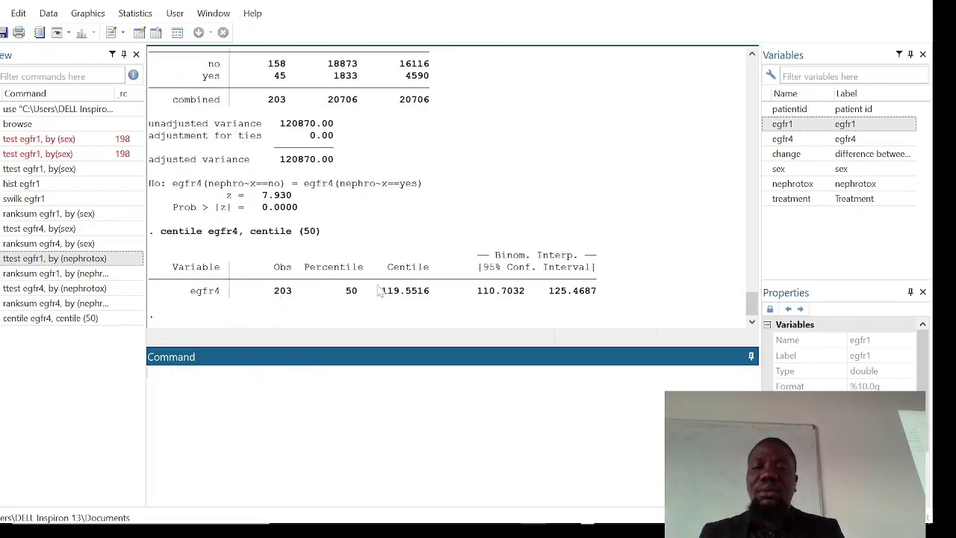
Reuse the centile command with a bysort prefix to get egfr4 medians per nephrotox group: "bysort nephrotox: centile egfr4, centile (50)"
{"action": "left_click", "coordinate": [52, 318]}
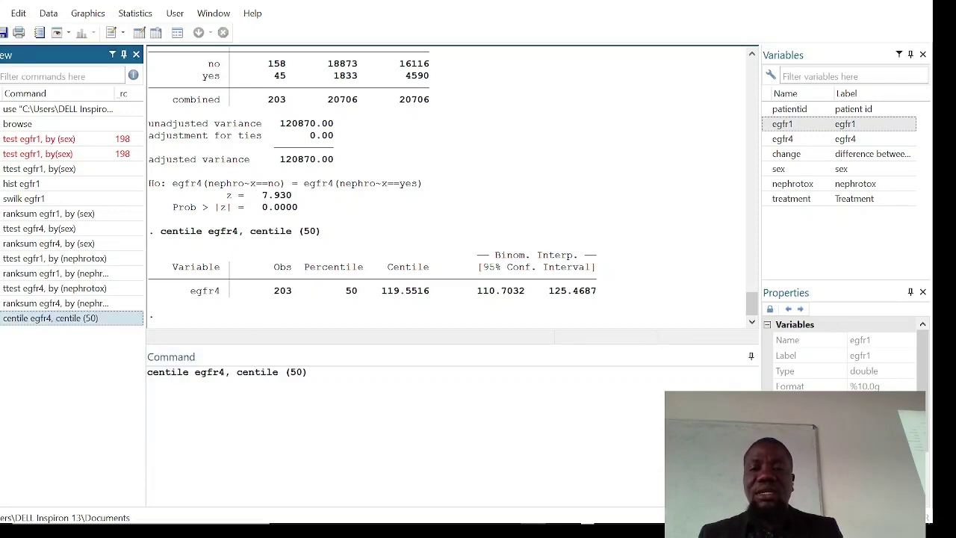
{"action": "left_click", "coordinate": [153, 372]}
{"action": "type", "text": "bys"}
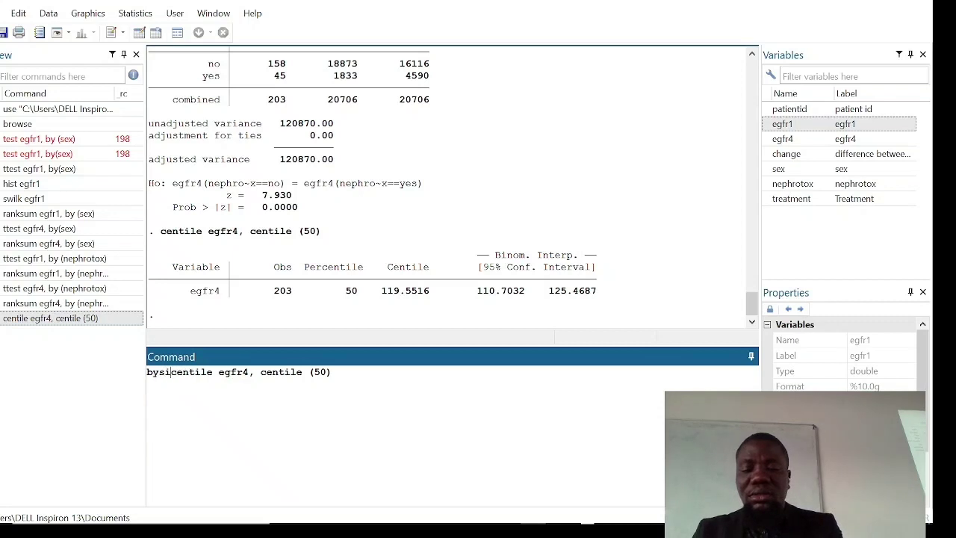
{"action": "type", "text": "ort"}
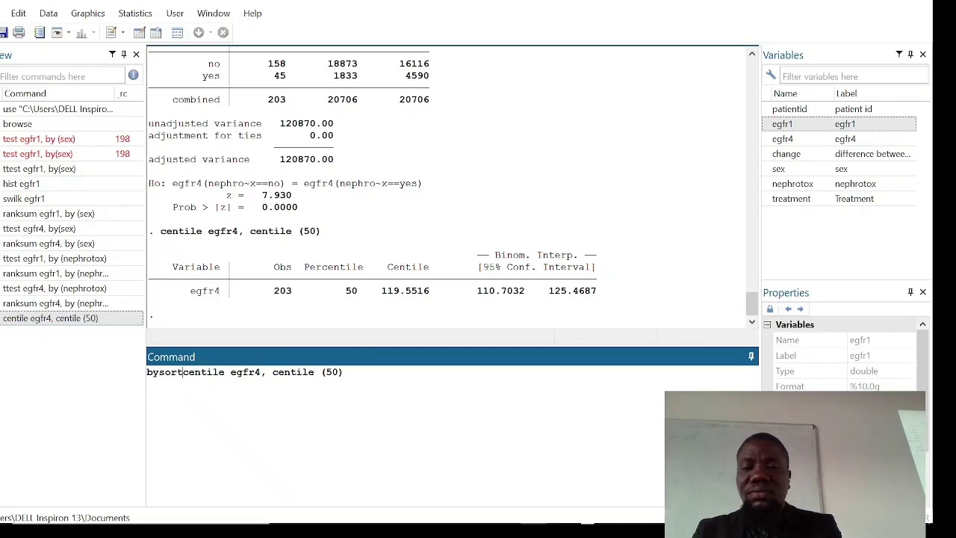
{"action": "type", "text": " nephrotox"}
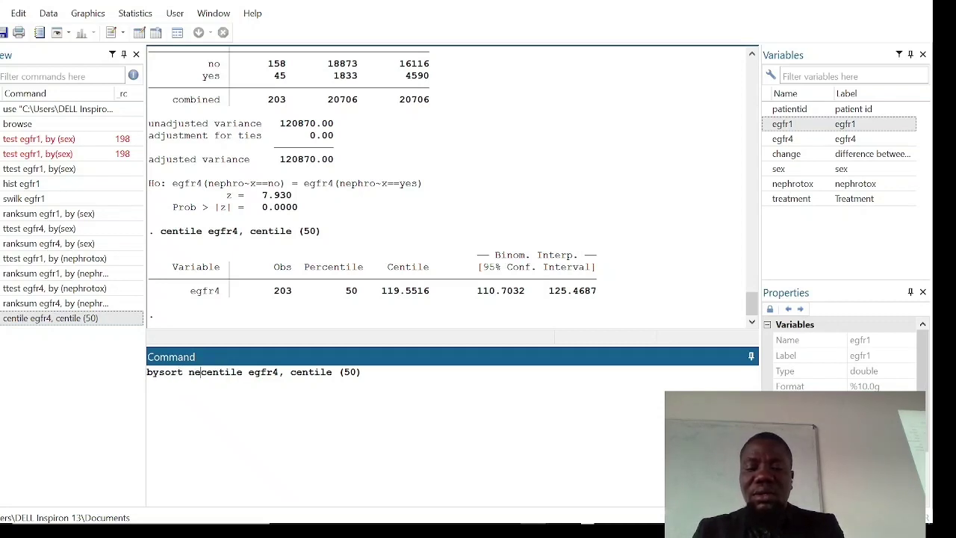
{"action": "key", "text": "BackSpace"}
{"action": "type", "text": ":"}
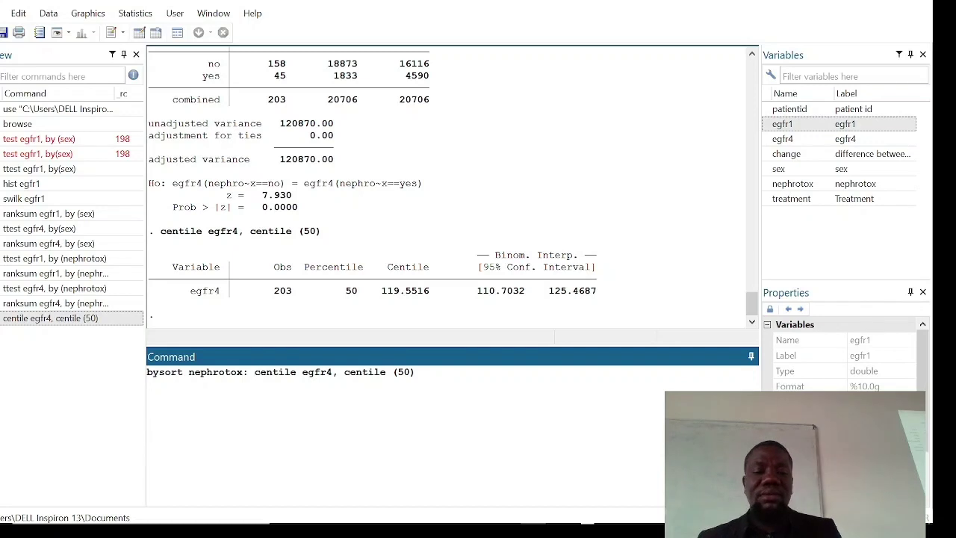
{"action": "key", "text": "Return"}
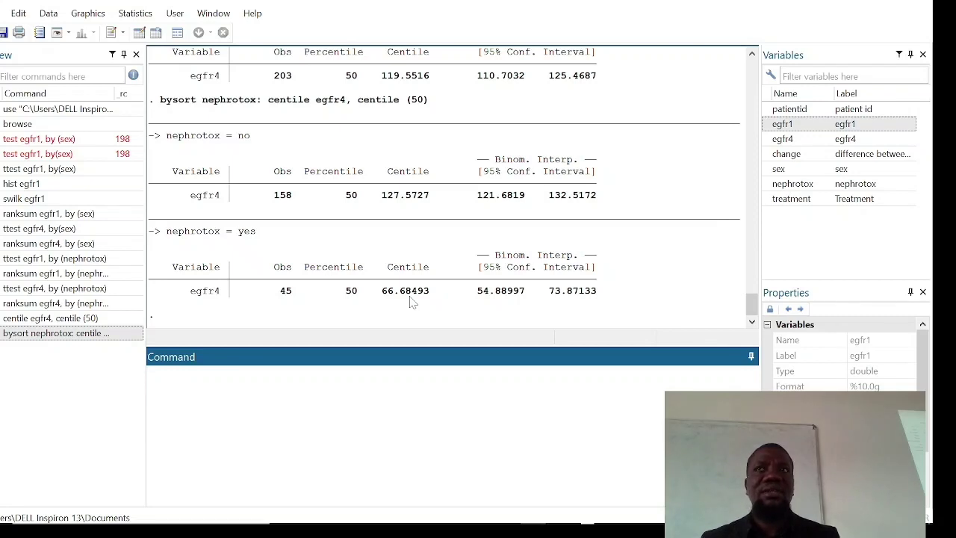
Display the coding and value labels of both grouping variables with "codebook nephrotox sex"
{"action": "left_click", "coordinate": [183, 371]}
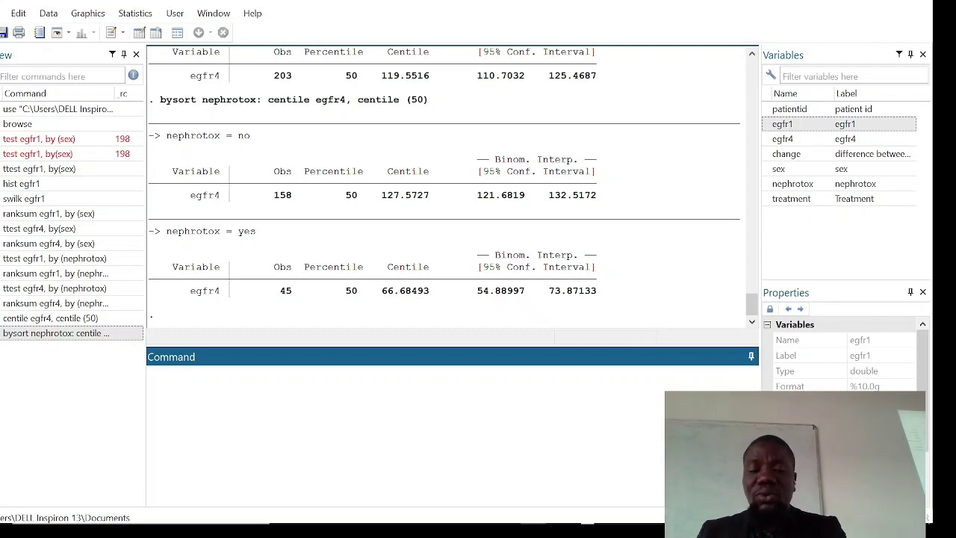
{"action": "type", "text": "codeboo"}
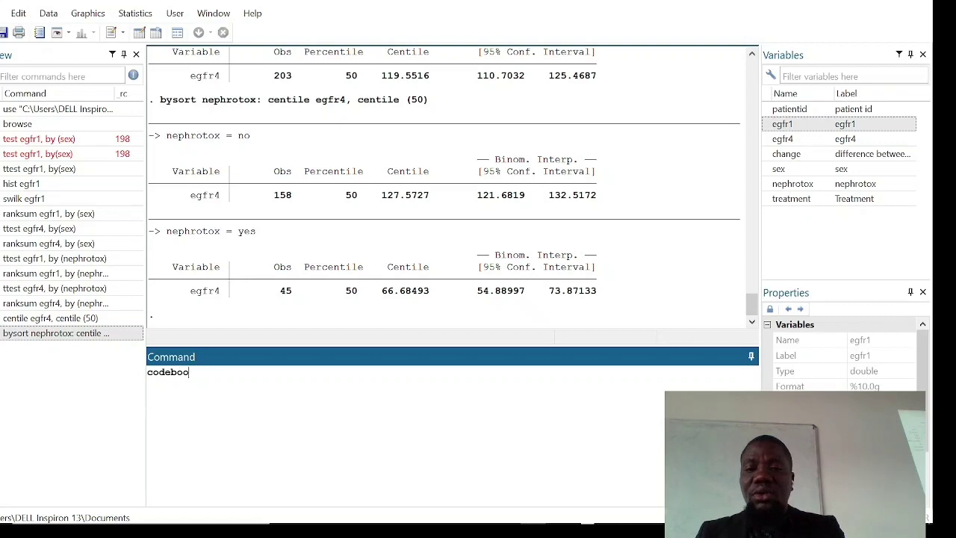
{"action": "type", "text": "l"}
{"action": "key", "text": "BackSpace"}
{"action": "type", "text": "k "}
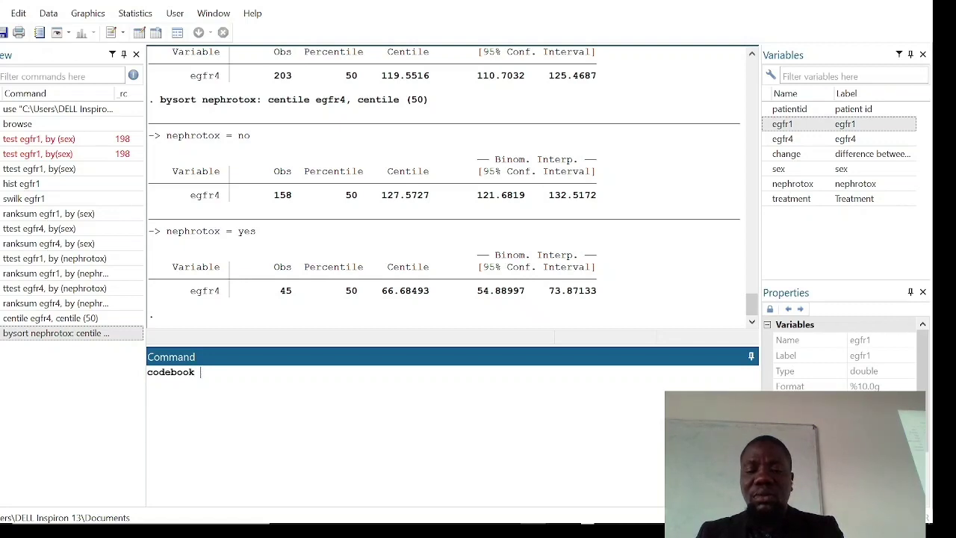
{"action": "type", "text": "nephrotox sex"}
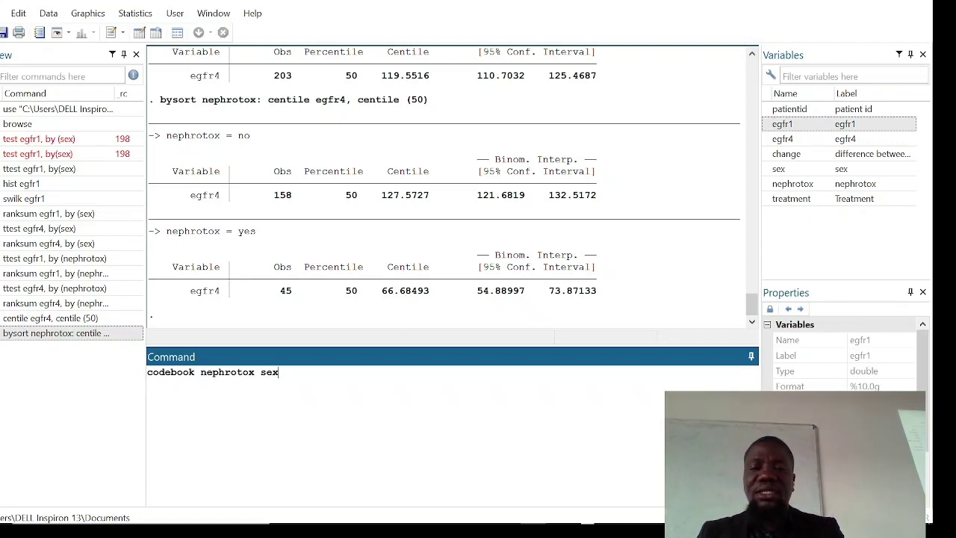
{"action": "key", "text": "Return"}
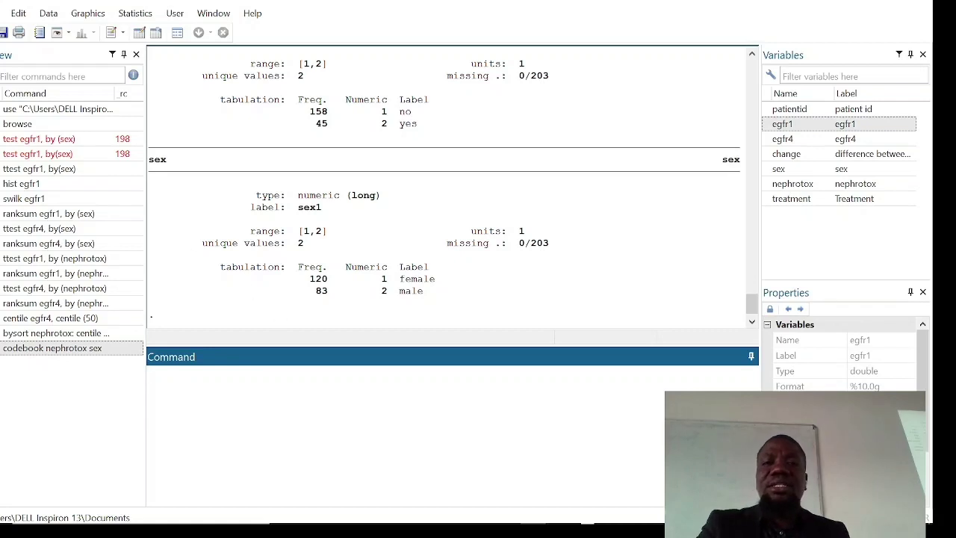
Display the coding and value labels of the treatment variable with "codebook treatment"
{"action": "scroll", "coordinate": [751, 298], "scroll_direction": "up", "scroll_amount": 3}
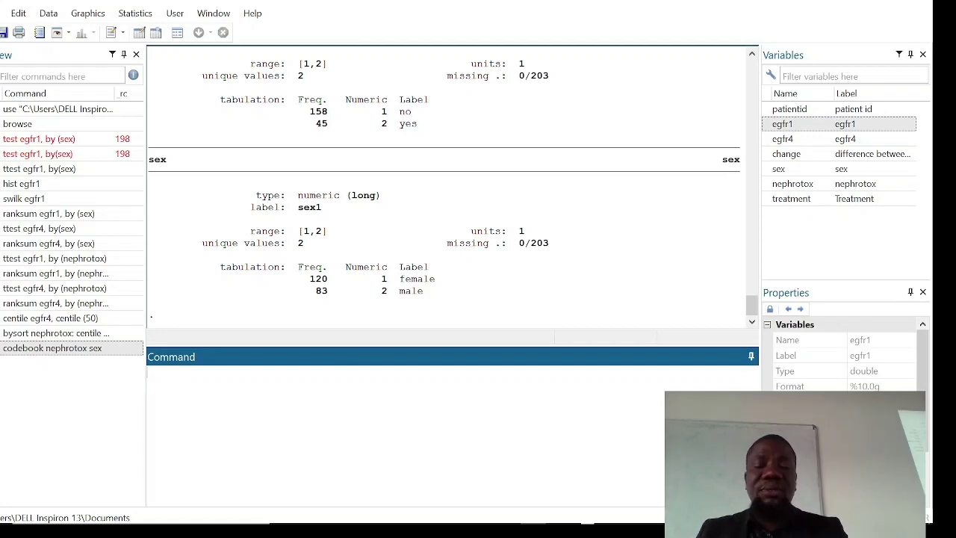
{"action": "type", "text": "codeb"}
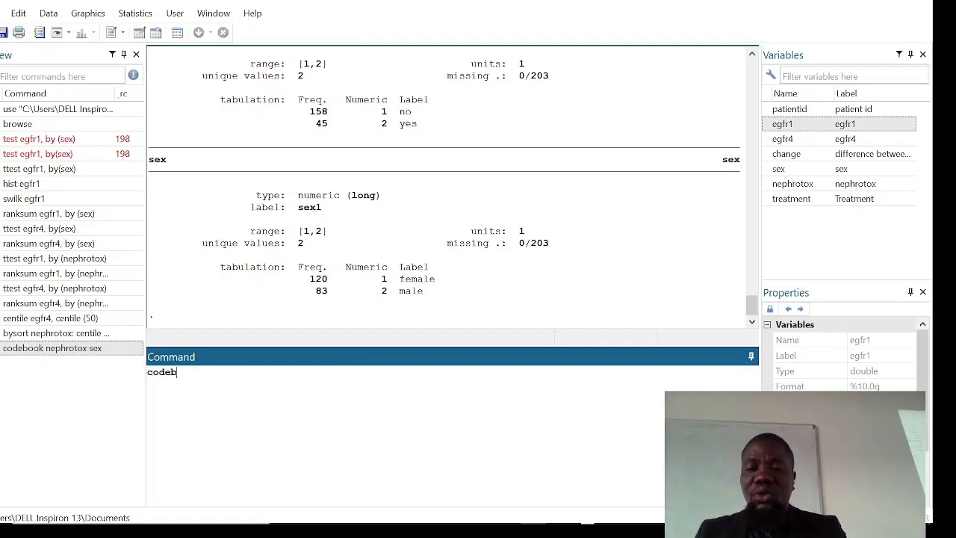
{"action": "type", "text": "ool"}
{"action": "key", "text": "BackSpace"}
{"action": "key", "text": "BackSpace"}
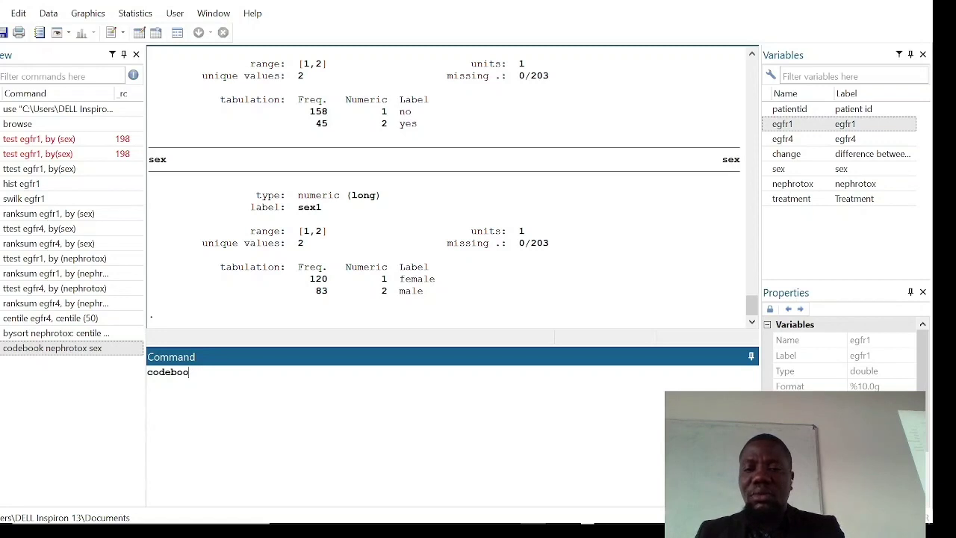
{"action": "type", "text": "k treatment"}
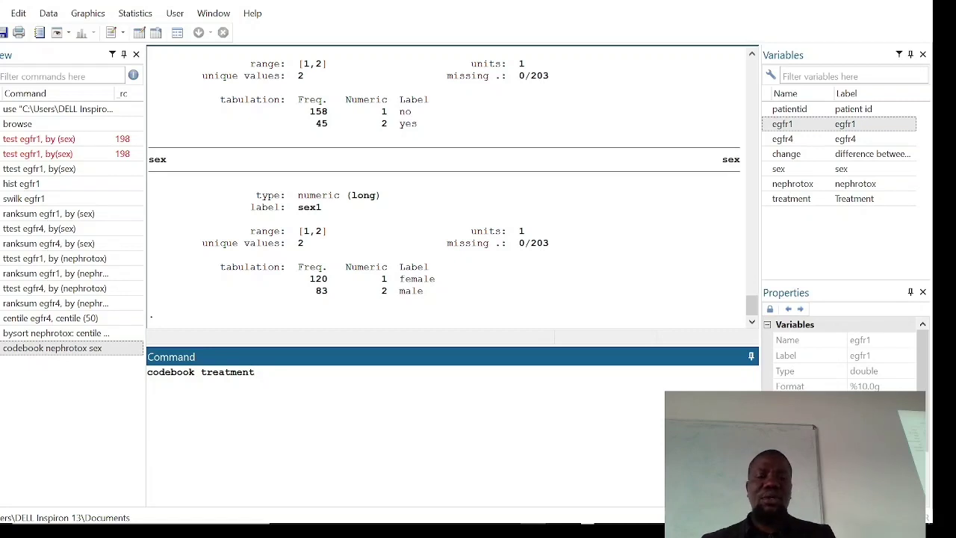
{"action": "key", "text": "Return"}
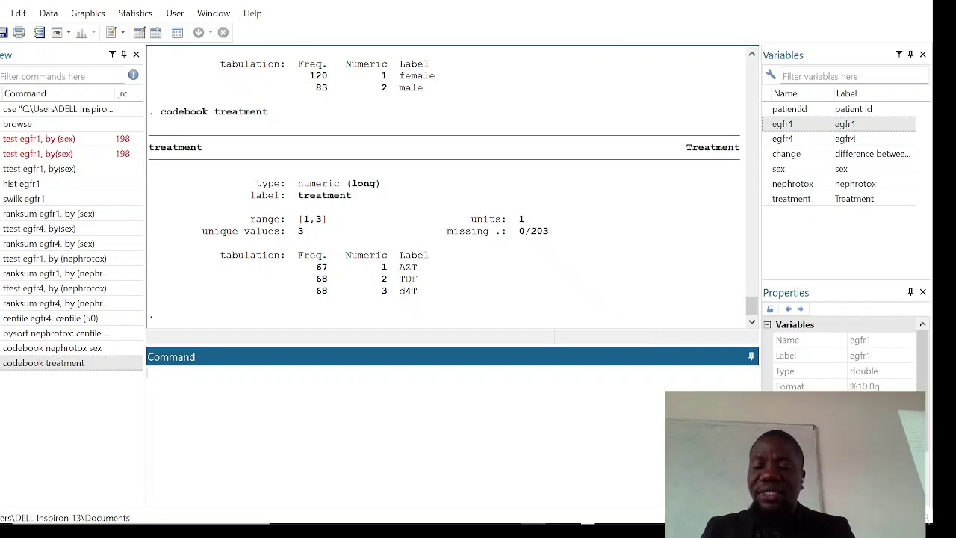
{"action": "type", "text": "mean "}
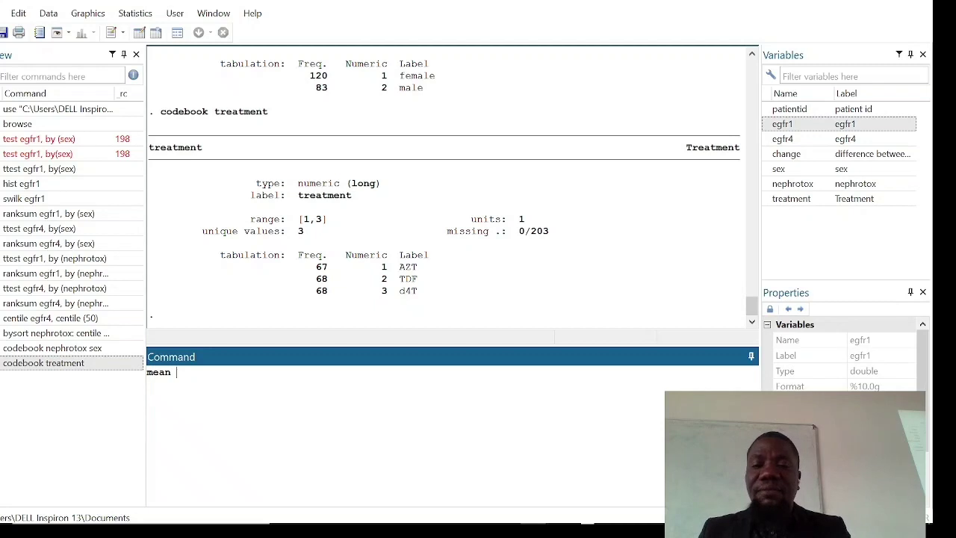
{"action": "type", "text": "egfr"}
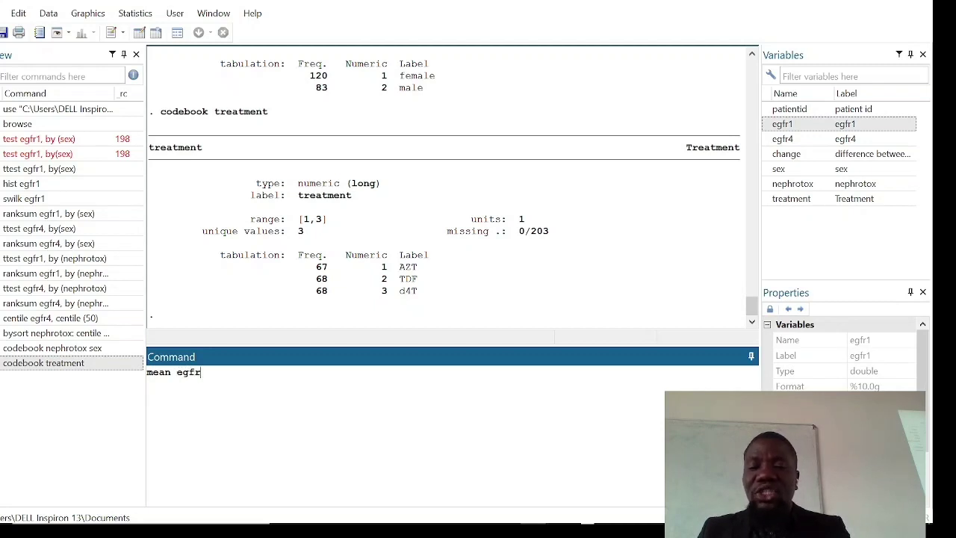
{"action": "type", "text": "1"}
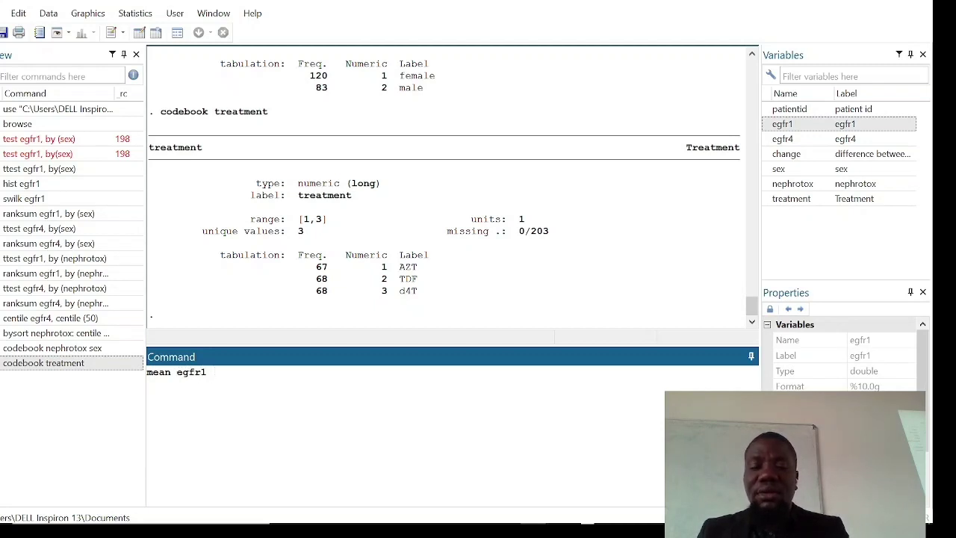
{"action": "type", "text": " ("}
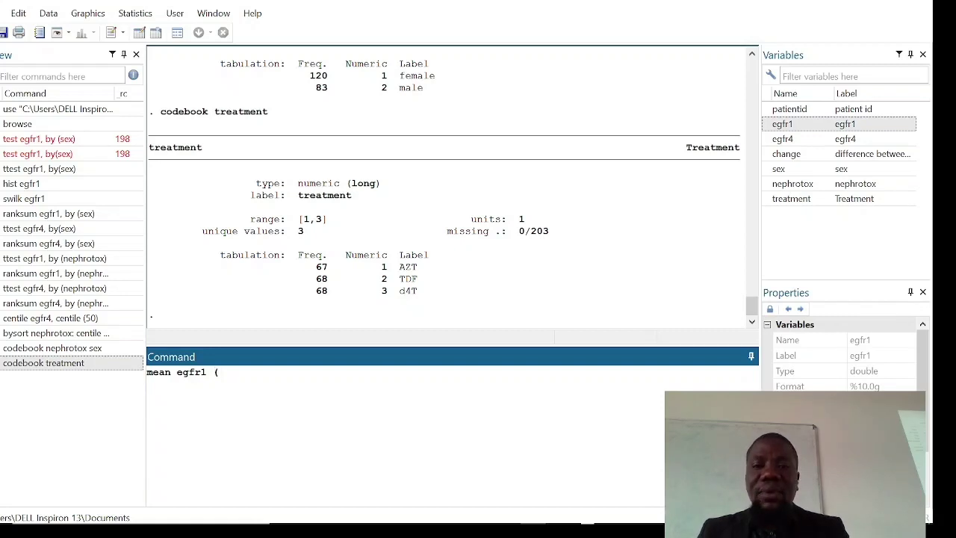
{"action": "type", "text": "AZT"}
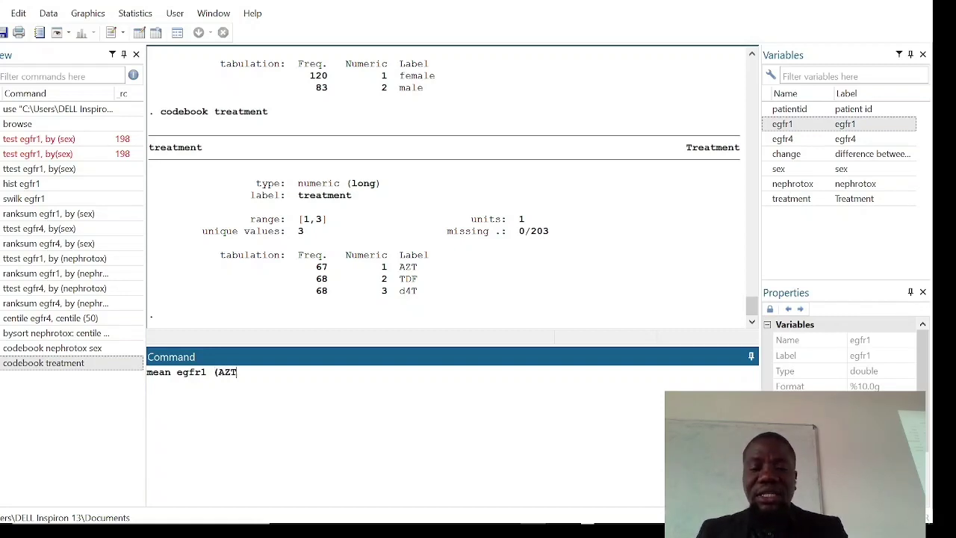
{"action": "type", "text": "="}
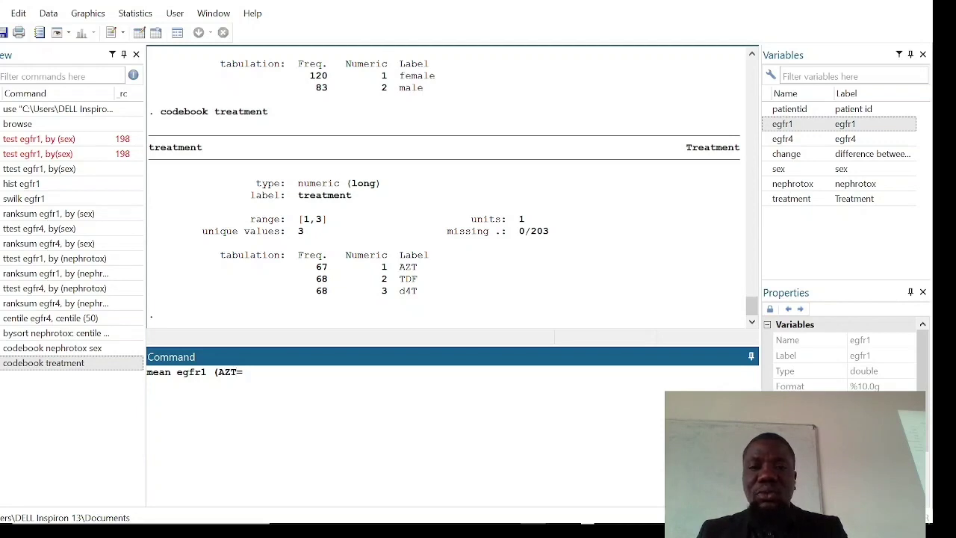
{"action": "type", "text": "TDF"}
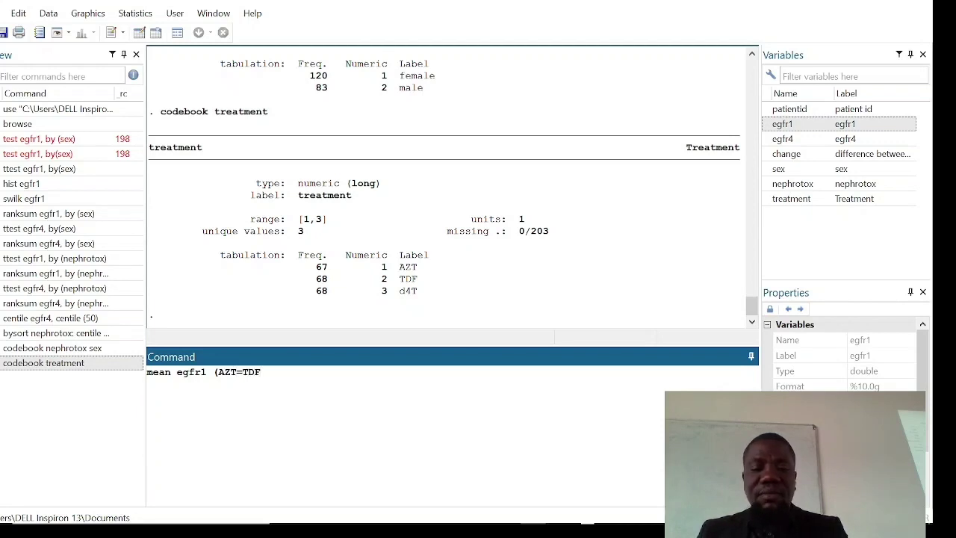
{"action": "type", "text": "=d"}
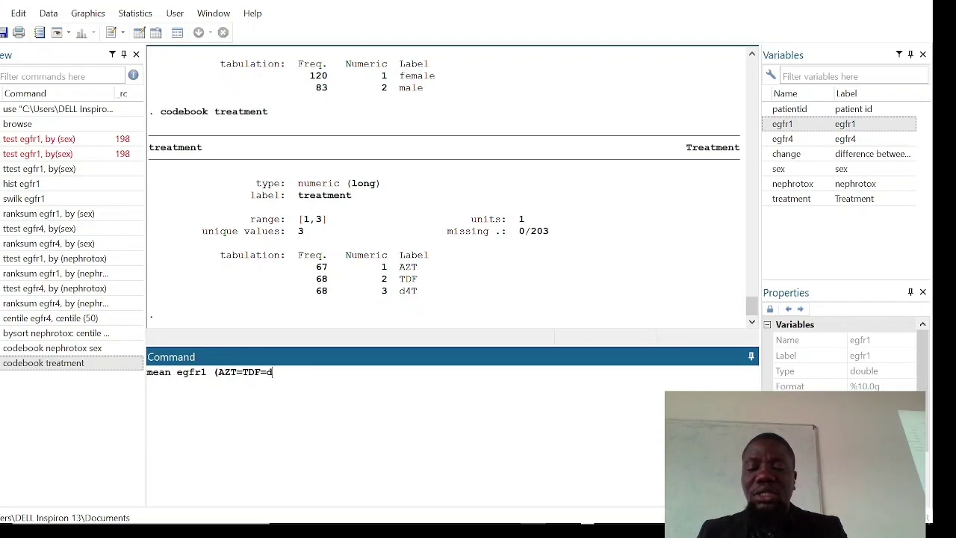
{"action": "type", "text": "4T"}
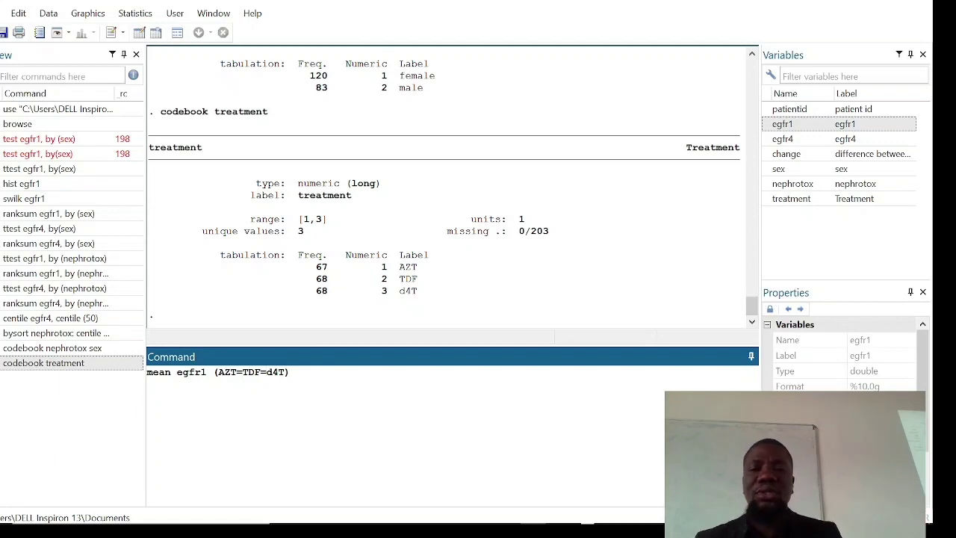
{"action": "left_click_drag", "start_coordinate": [290, 371], "coordinate": [126, 375]}
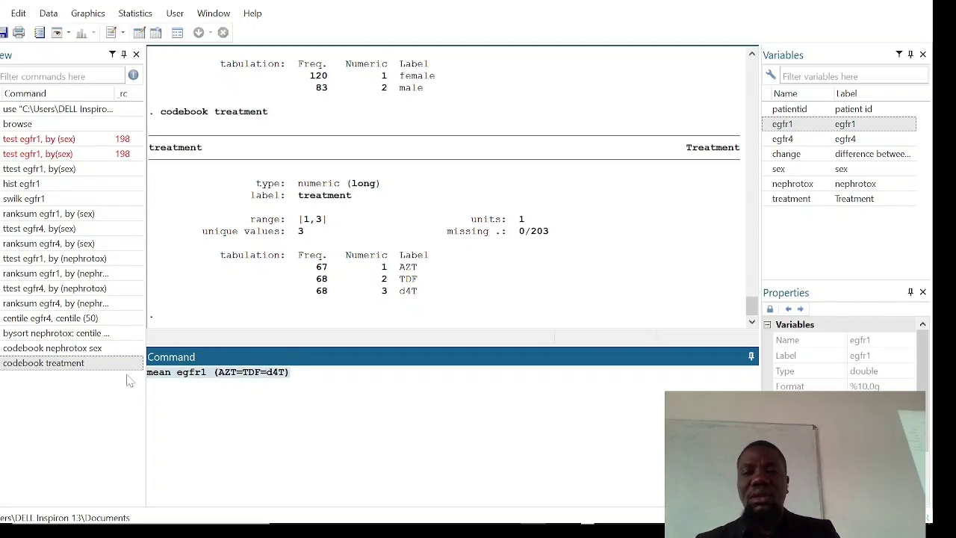
{"action": "key", "text": "BackSpace"}
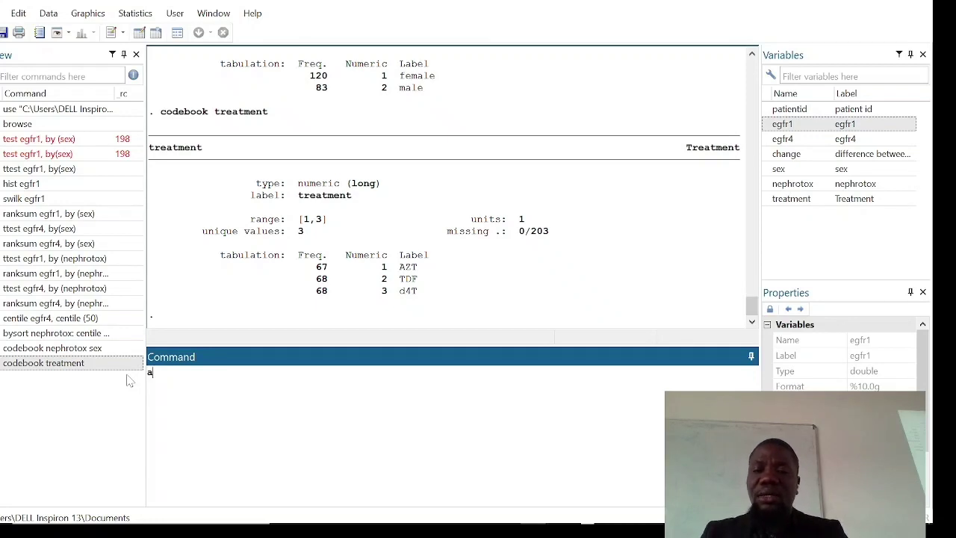
Run a one-way ANOVA of egfr1 across the treatment groups with "oneway egfr1 treatment"
{"action": "type", "text": "oneway"}
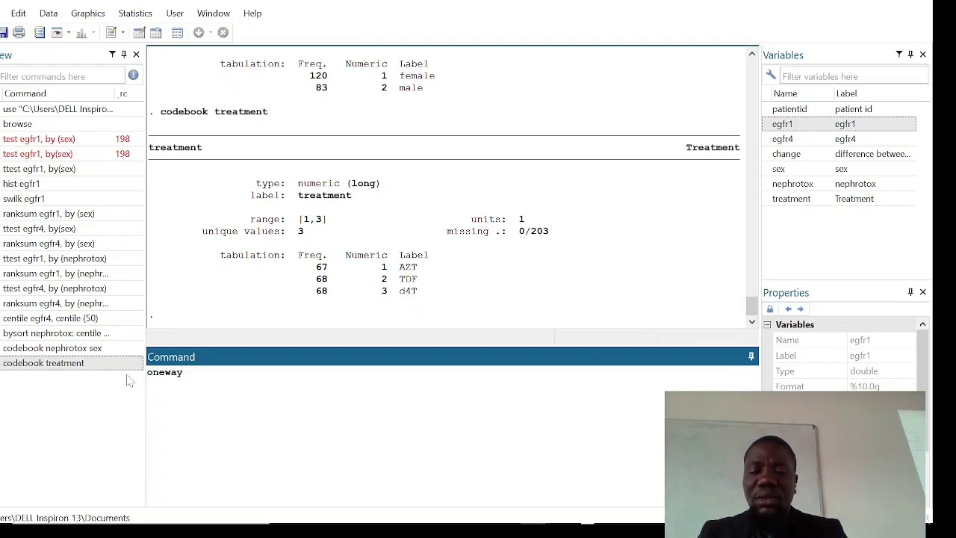
{"action": "type", "text": "e"}
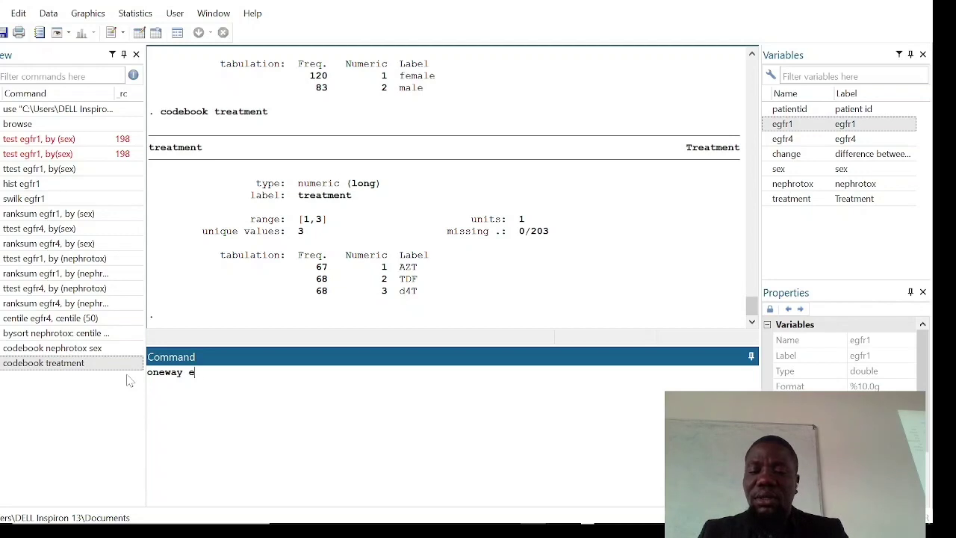
{"action": "type", "text": "gfr"}
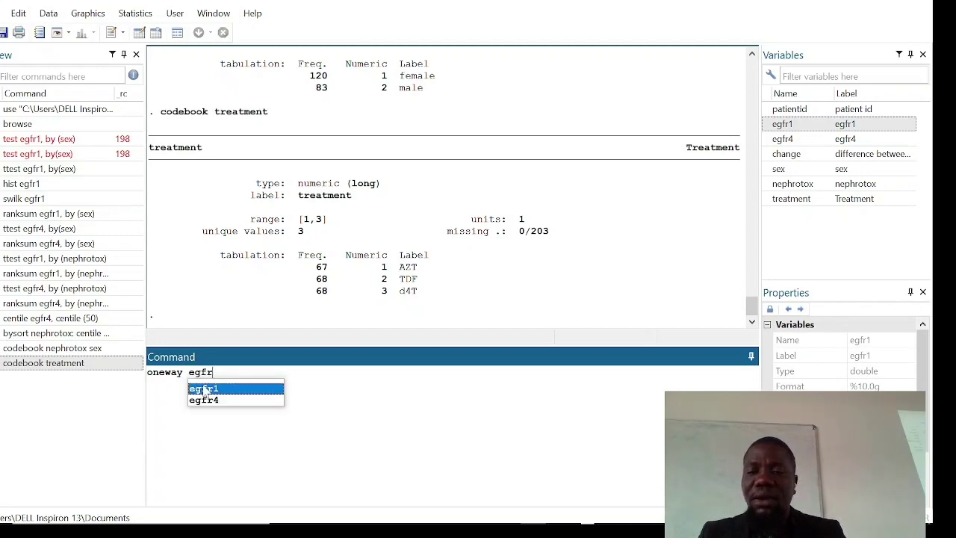
{"action": "type", "text": "1"}
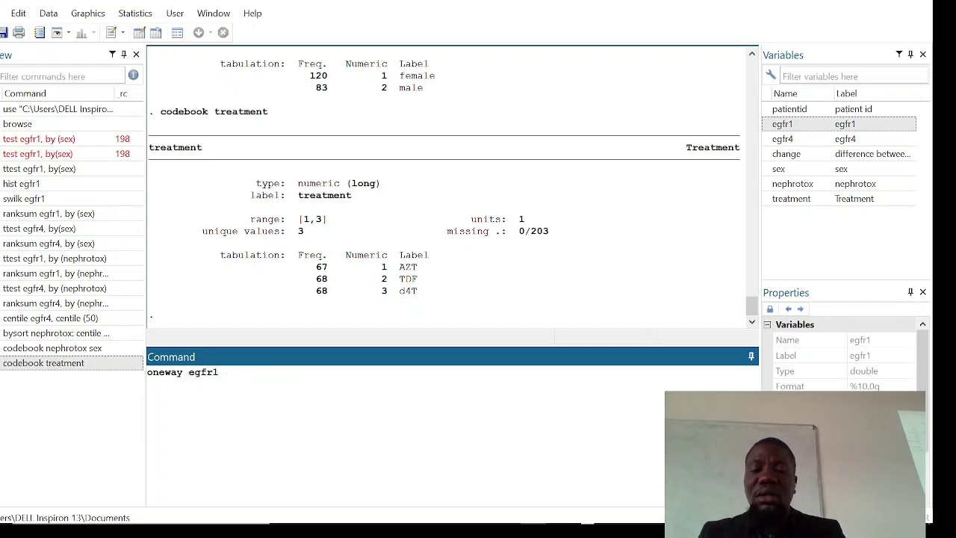
{"action": "type", "text": " treatment"}
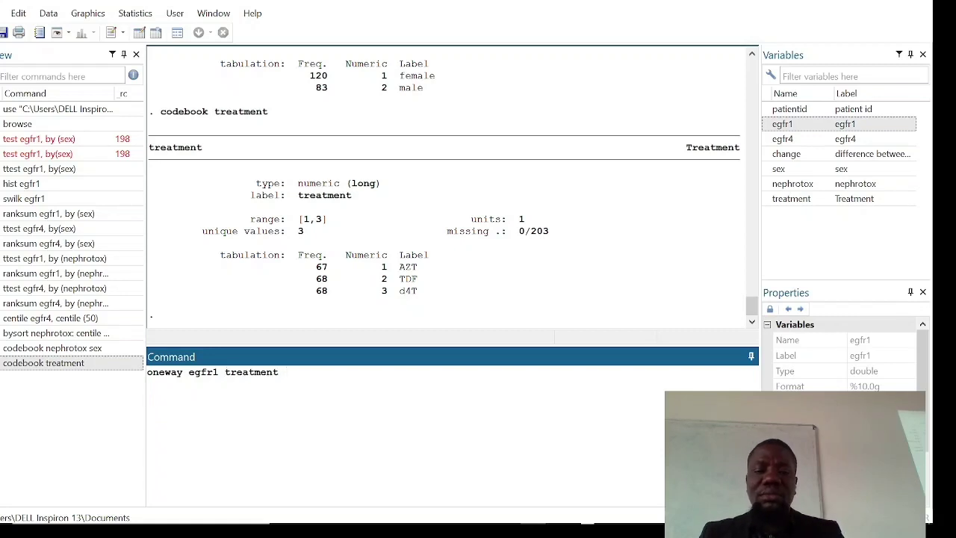
{"action": "key", "text": "Return"}
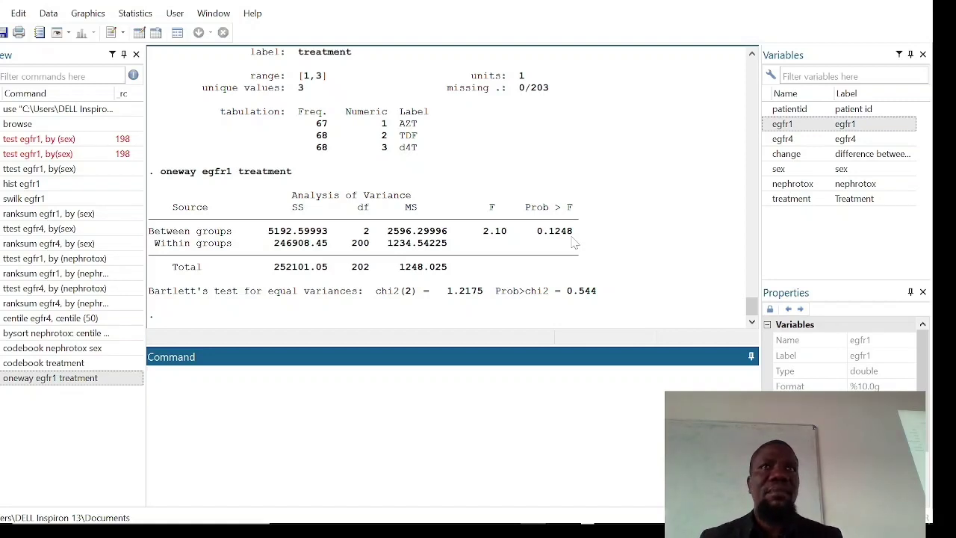
Reuse the one-way ANOVA command for egfr4 across the treatment groups: "oneway egfr4 treatment"
{"action": "left_click", "coordinate": [30, 379]}
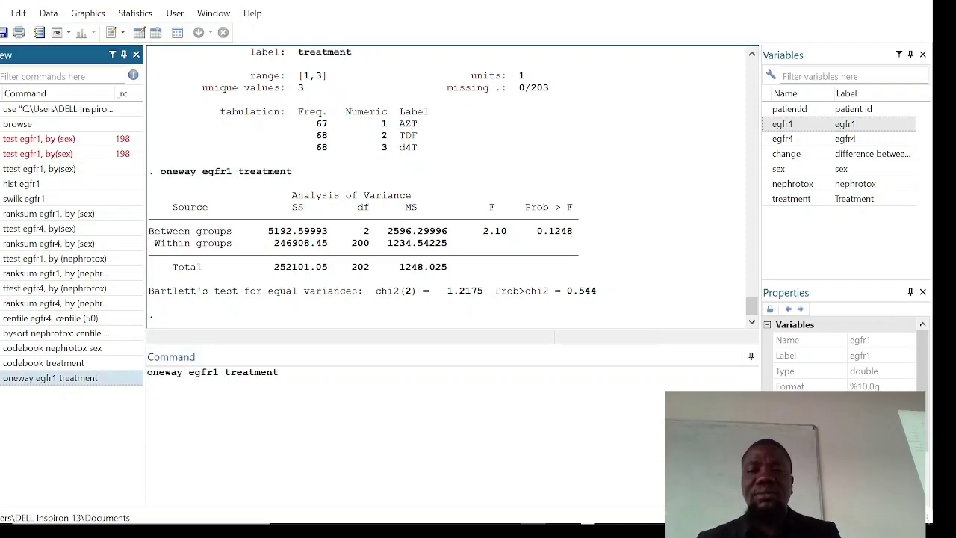
{"action": "left_click", "coordinate": [218, 372]}
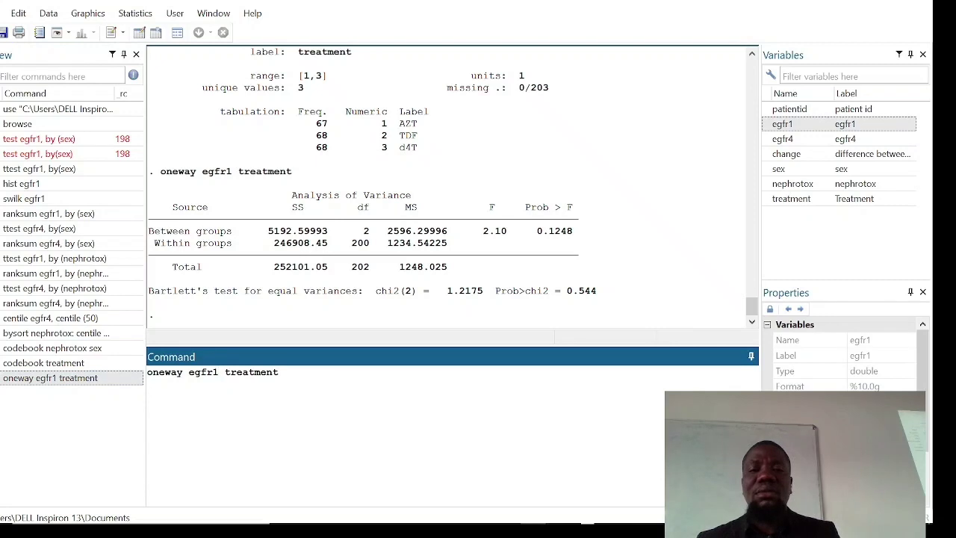
{"action": "key", "text": "BackSpace"}
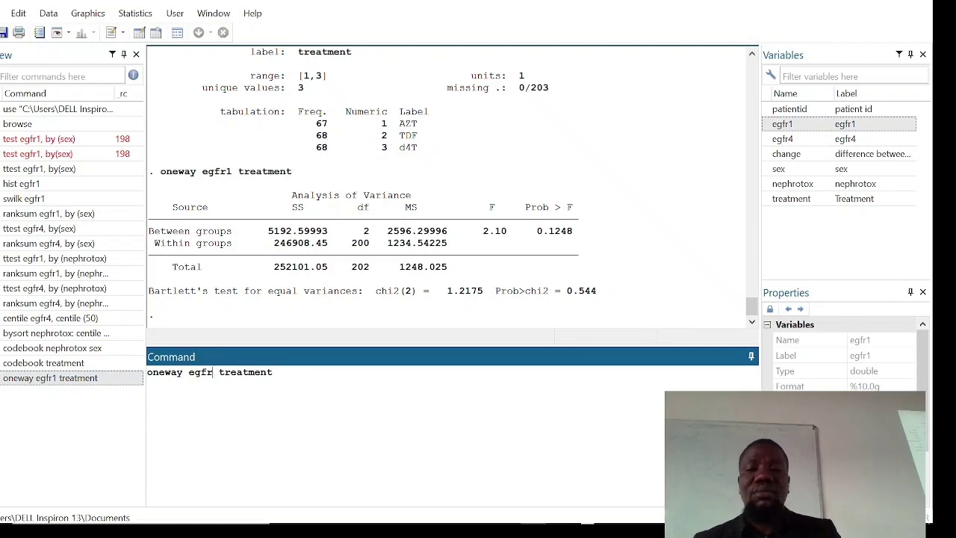
{"action": "type", "text": "4"}
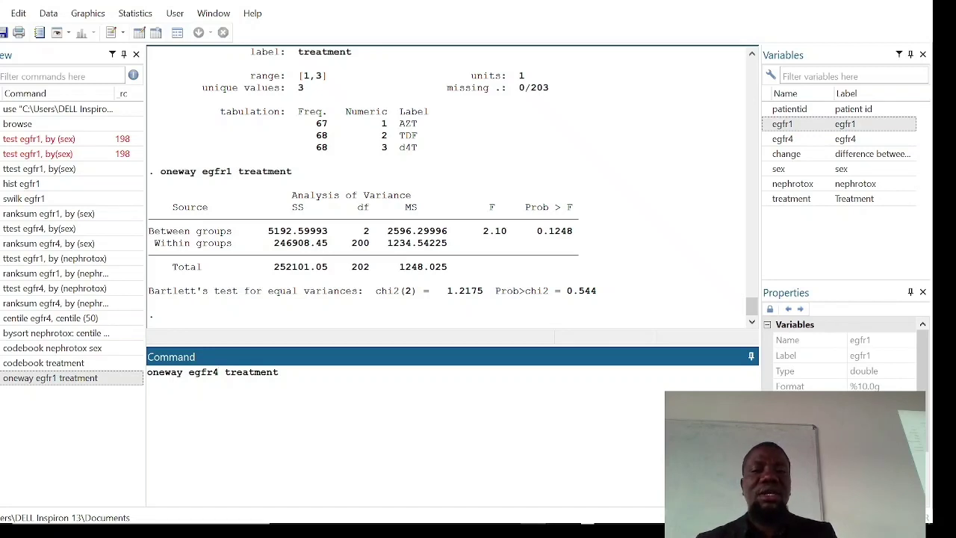
{"action": "key", "text": "Return"}
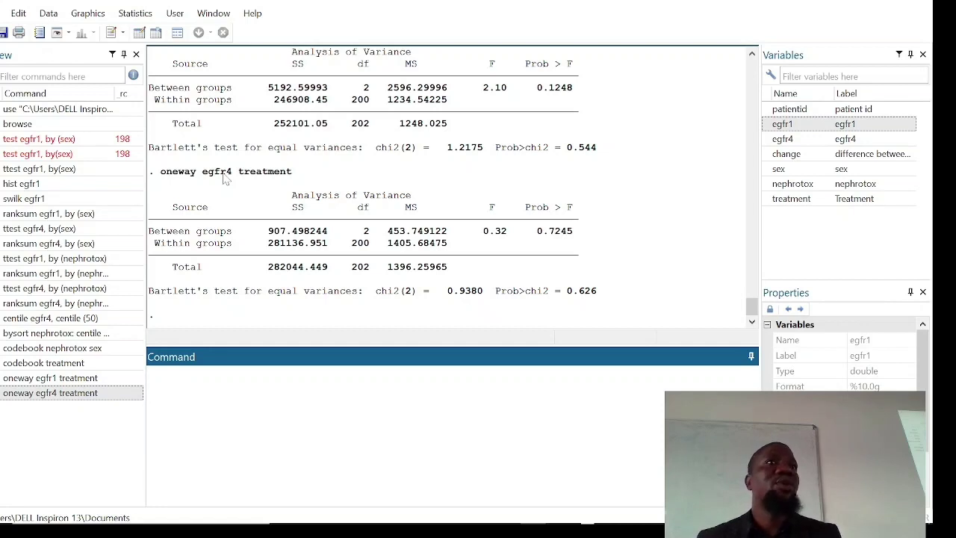
{"action": "left_click_drag", "start_coordinate": [222, 174], "coordinate": [231, 184]}
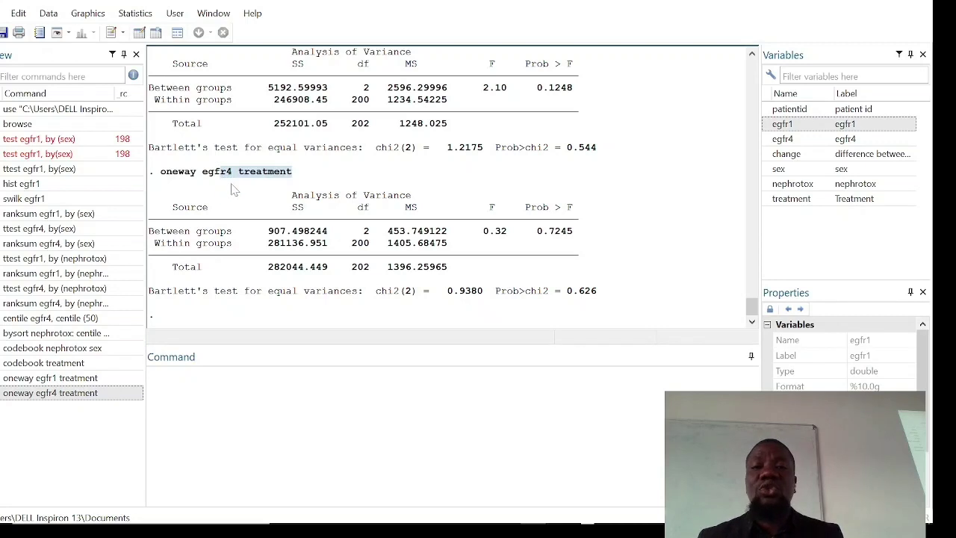
{"action": "left_click", "coordinate": [228, 183]}
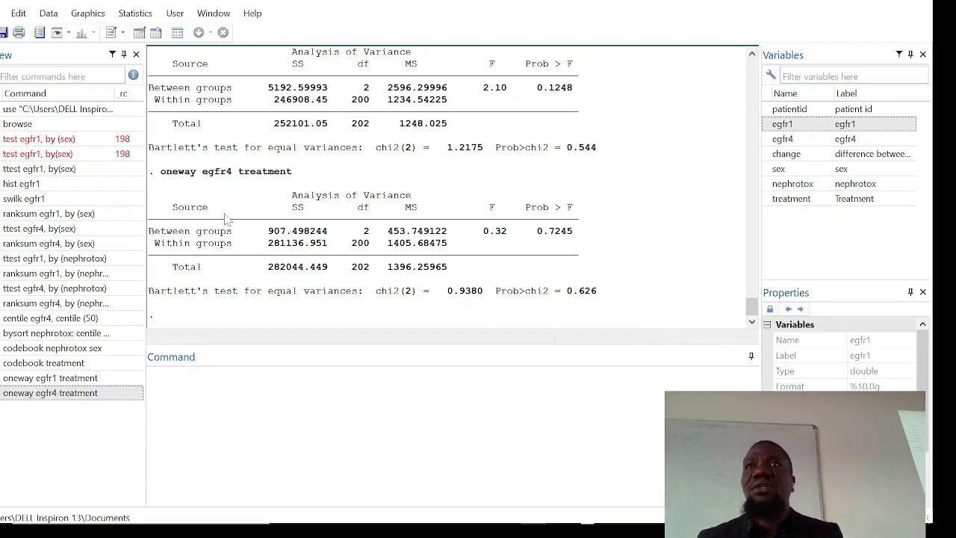
Run a Kruskal-Wallis test of egfr1 across the treatment groups with "kwallis egfr1, by (treatment)"
{"action": "left_click", "coordinate": [202, 370]}
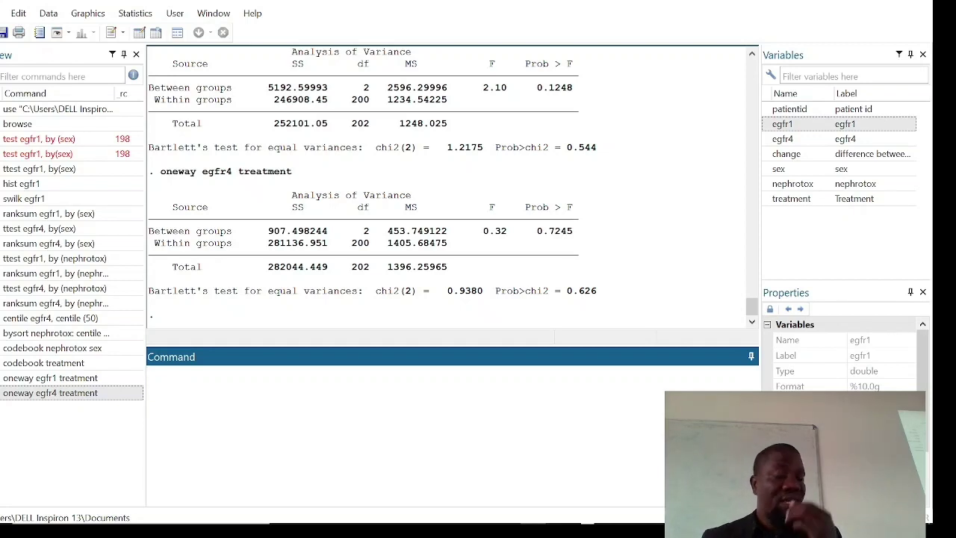
{"action": "type", "text": "kwali"}
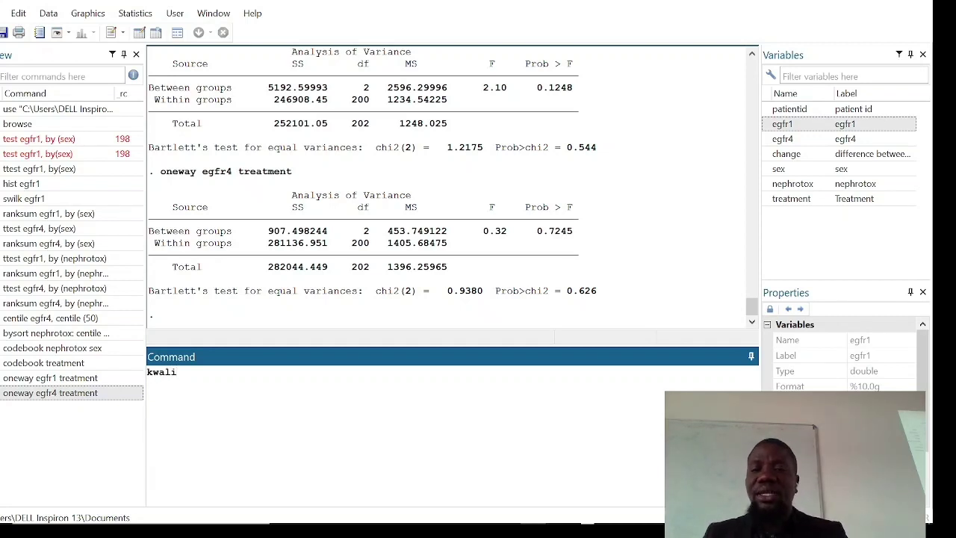
{"action": "key", "text": "BackSpace"}
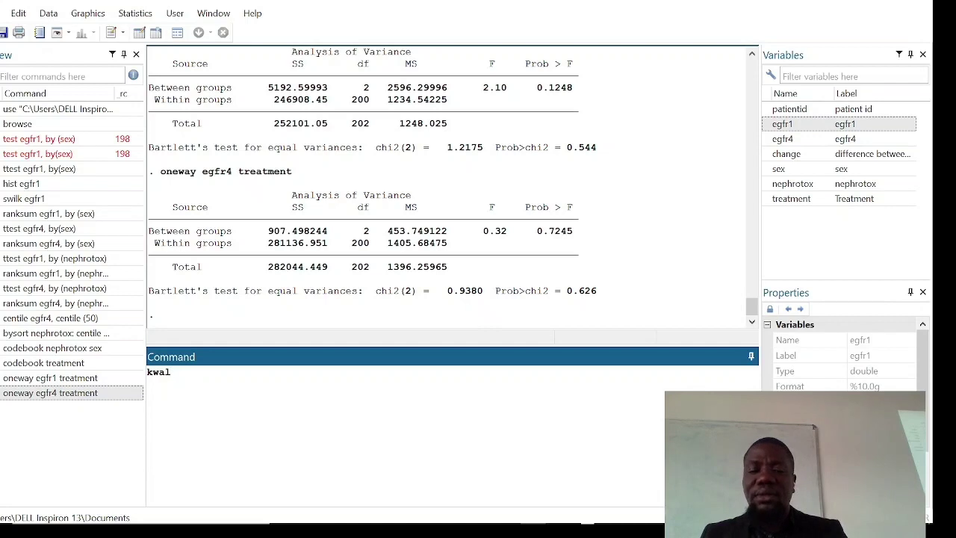
{"action": "type", "text": "lis"}
{"action": "key", "text": "BackSpace"}
{"action": "key", "text": "BackSpace"}
{"action": "key", "text": "BackSpace"}
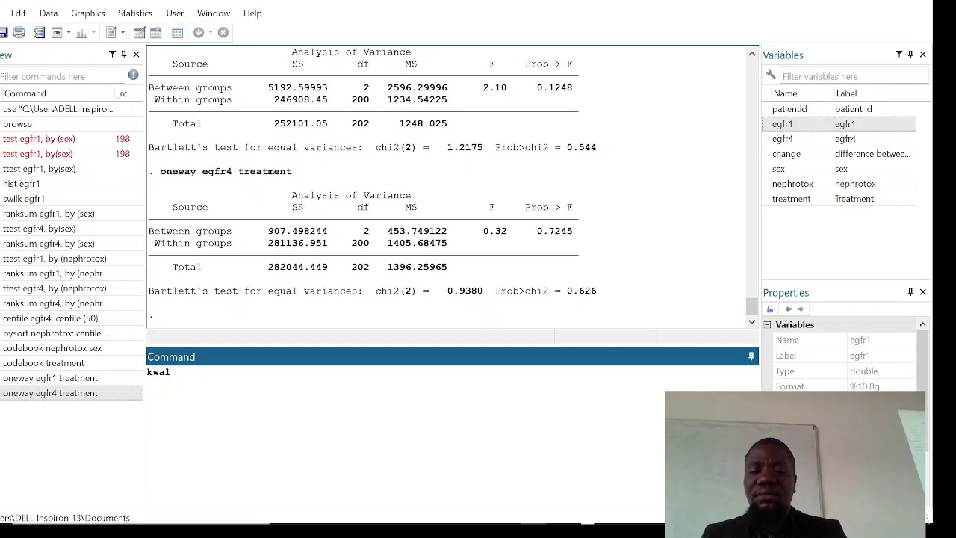
{"action": "type", "text": "lis"}
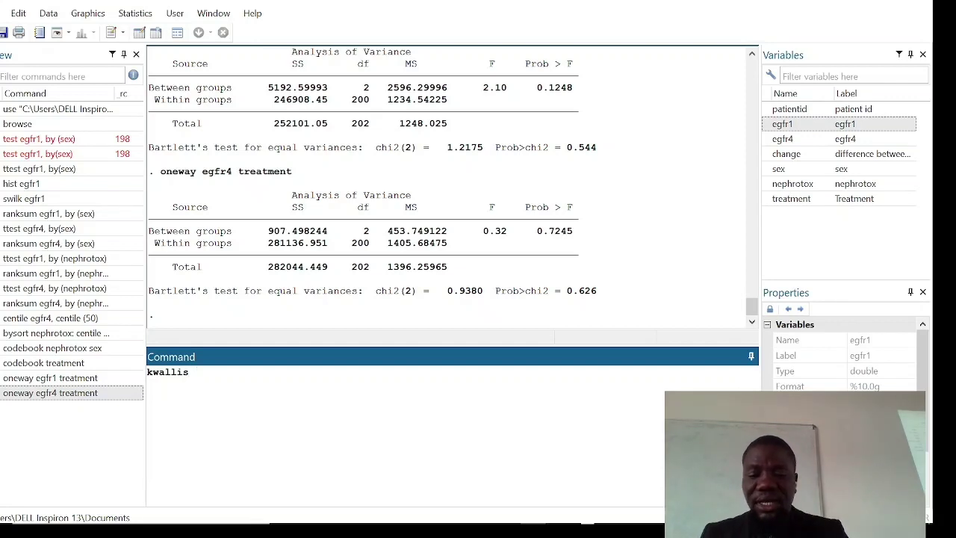
{"action": "type", "text": "egfr"}
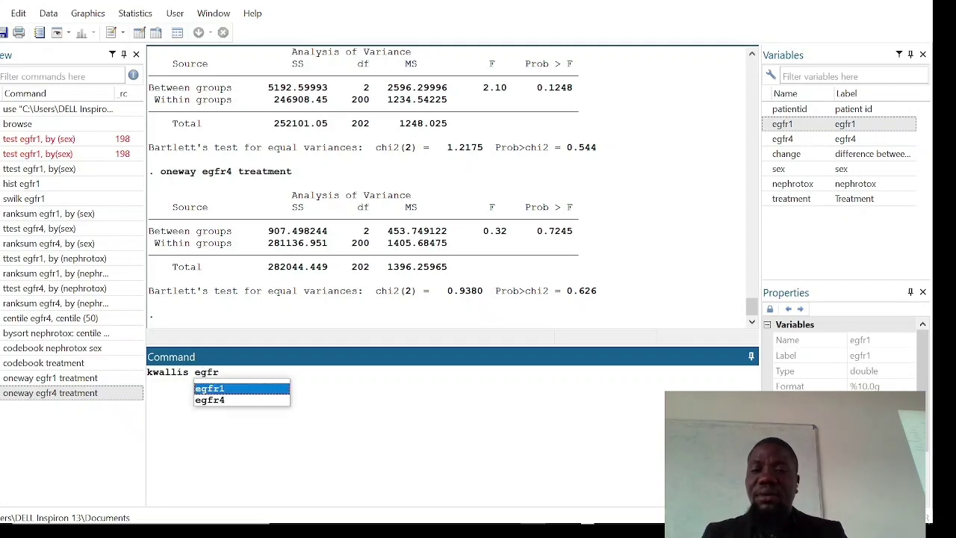
{"action": "key", "text": "Return"}
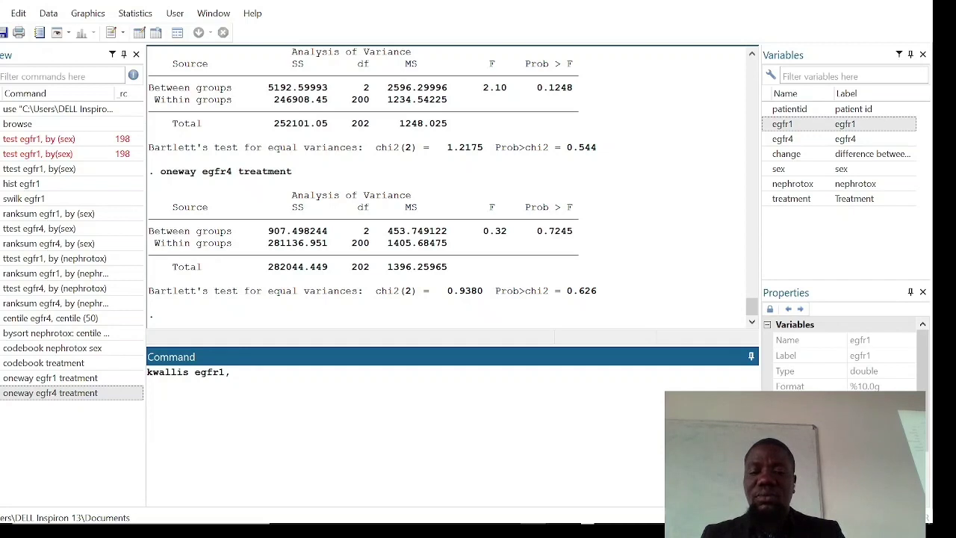
{"action": "type", "text": ", by "}
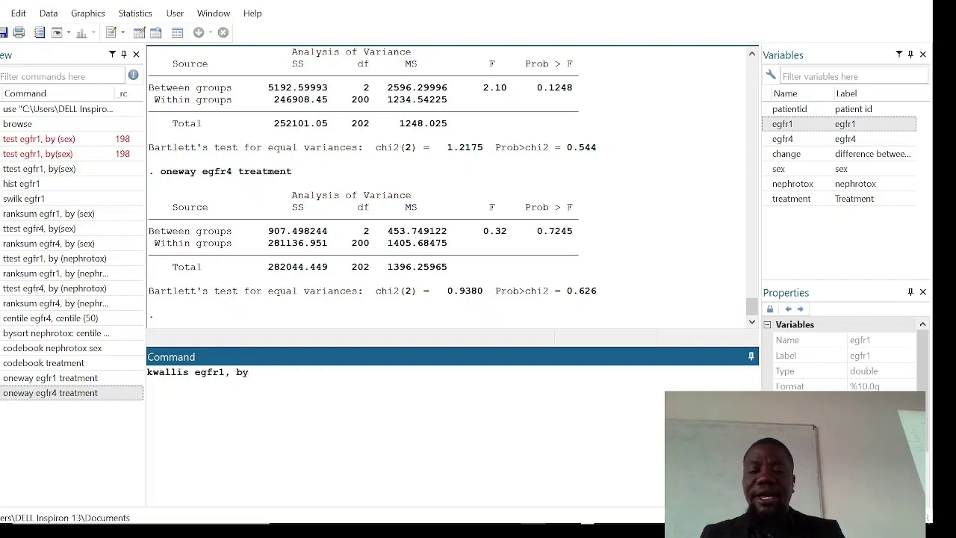
{"action": "type", "text": "("}
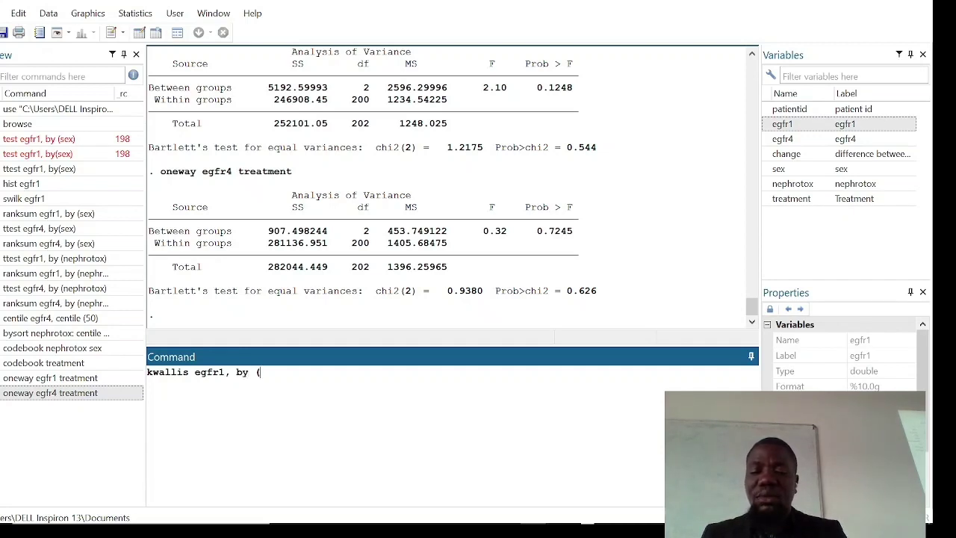
{"action": "type", "text": "t"}
{"action": "key", "text": "Tab"}
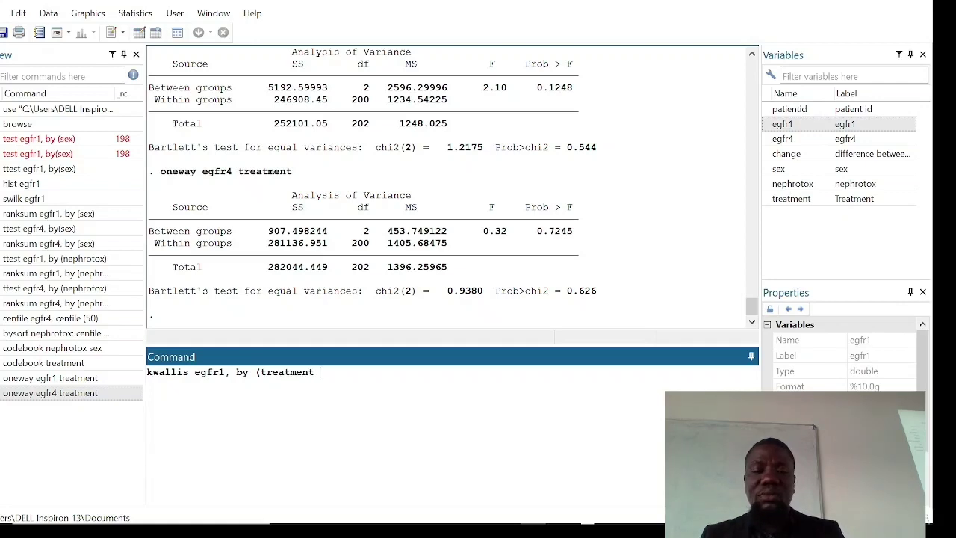
{"action": "type", "text": ")"}
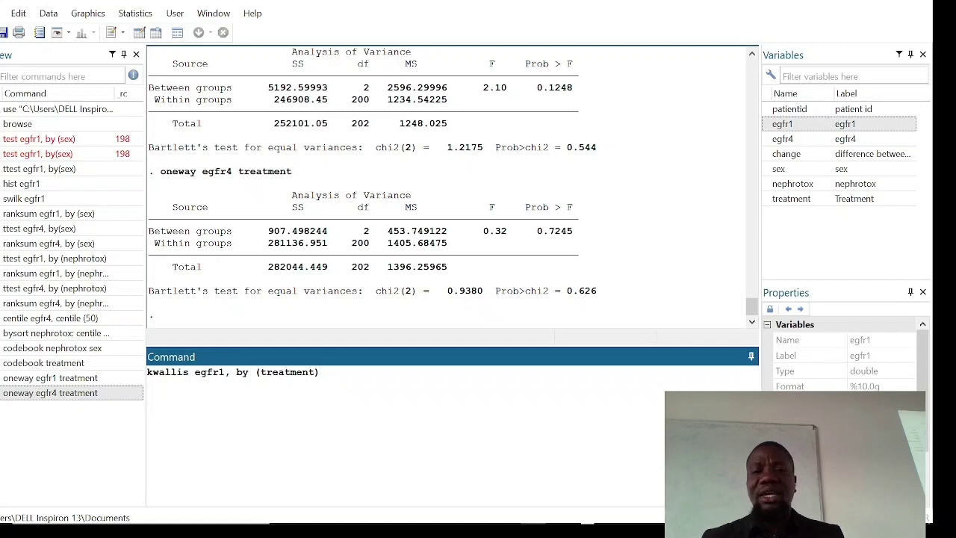
{"action": "key", "text": "Return"}
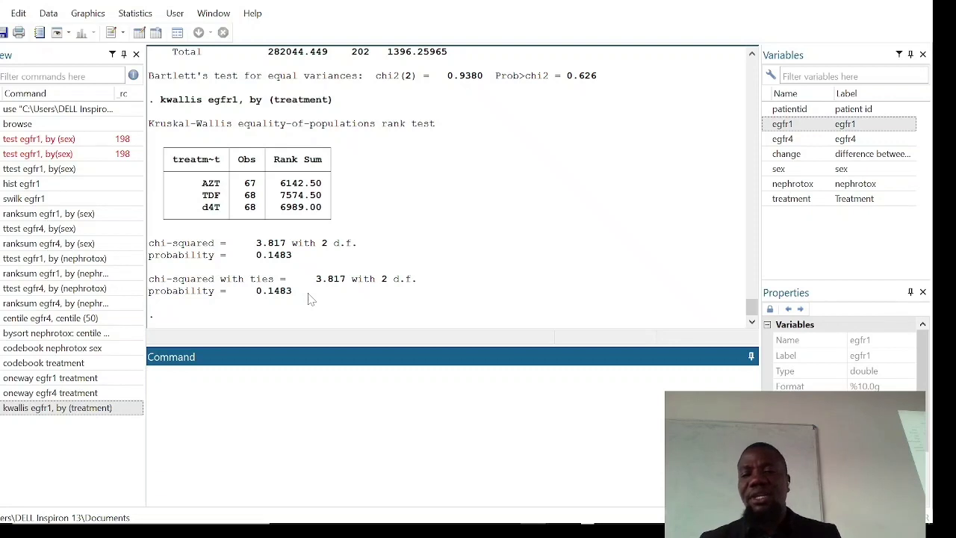
Reuse the Kruskal-Wallis command for egfr4 across the treatment groups: "kwallis egfr4, by (treatment)"
{"action": "left_click", "coordinate": [30, 410]}
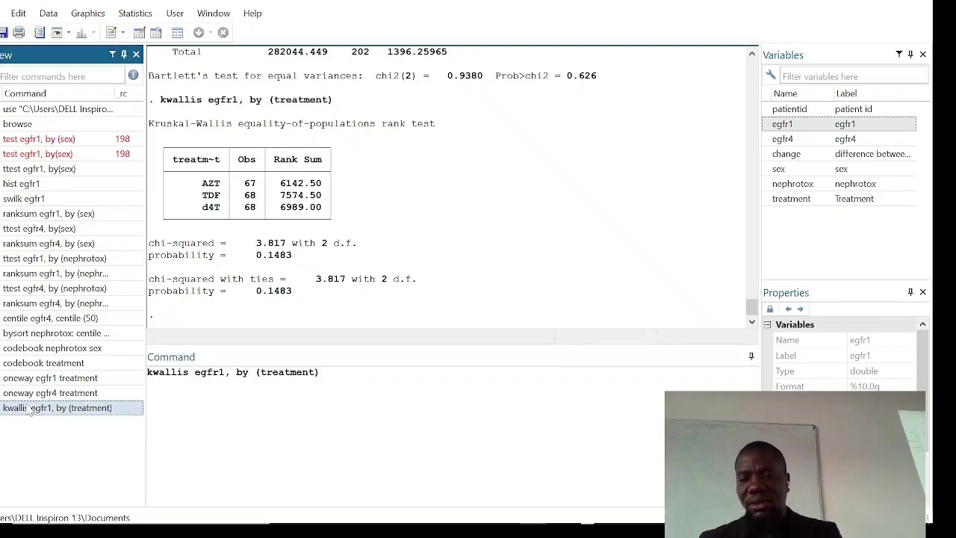
{"action": "left_click", "coordinate": [225, 371]}
{"action": "key", "text": "BackSpace"}
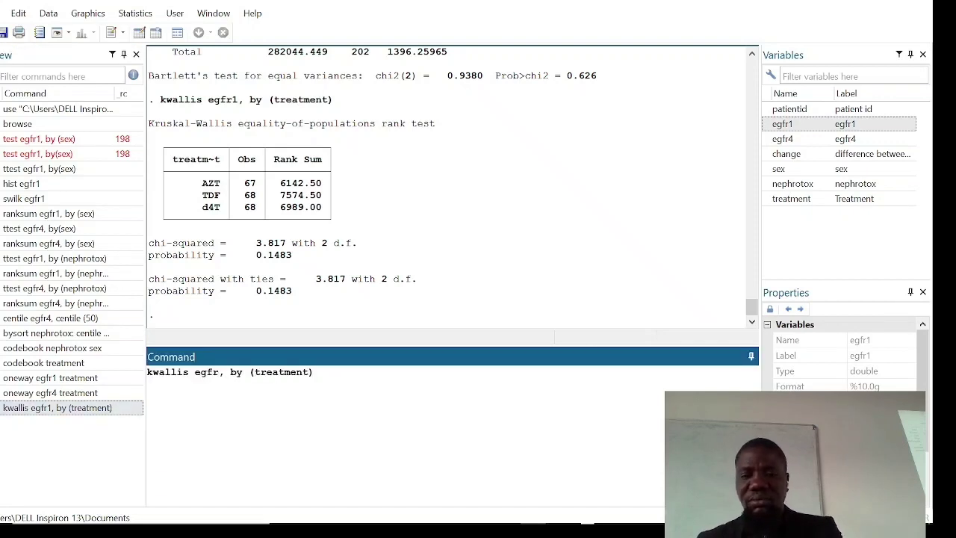
{"action": "type", "text": "4"}
{"action": "key", "text": "Return"}
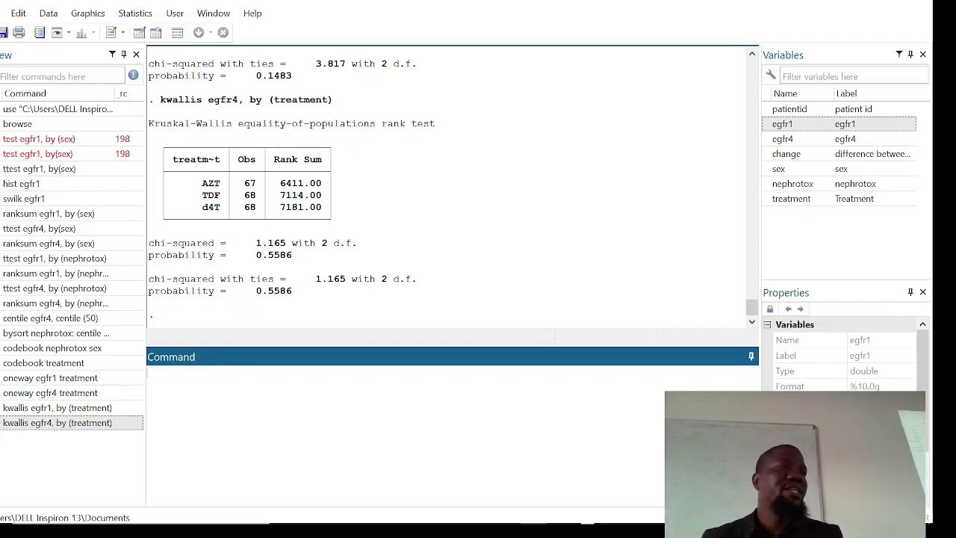
Compose a command for the median egfr1 in each treatment group: "bysort treatment: centile egfr1, centile (50)"
{"action": "type", "text": "byos"}
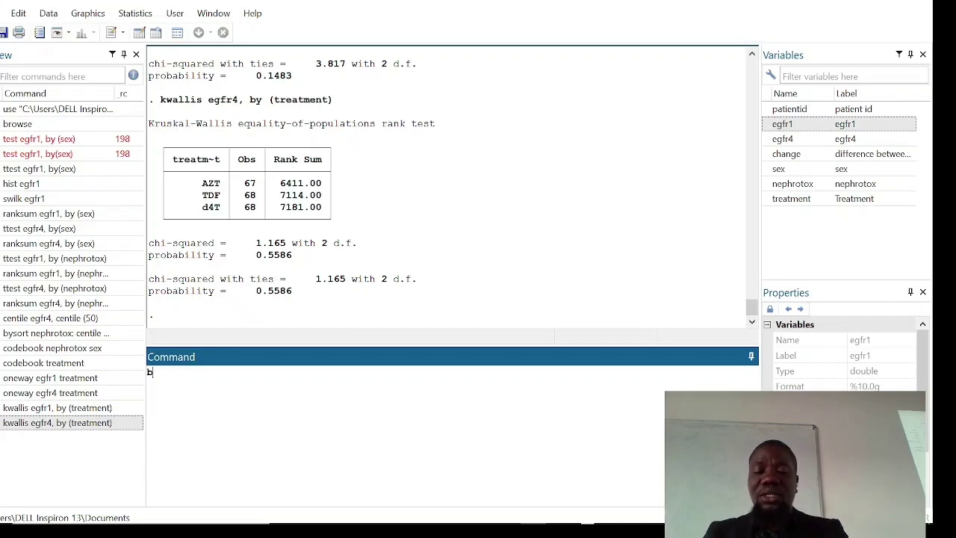
{"action": "key", "text": "BackSpace"}
{"action": "key", "text": "BackSpace"}
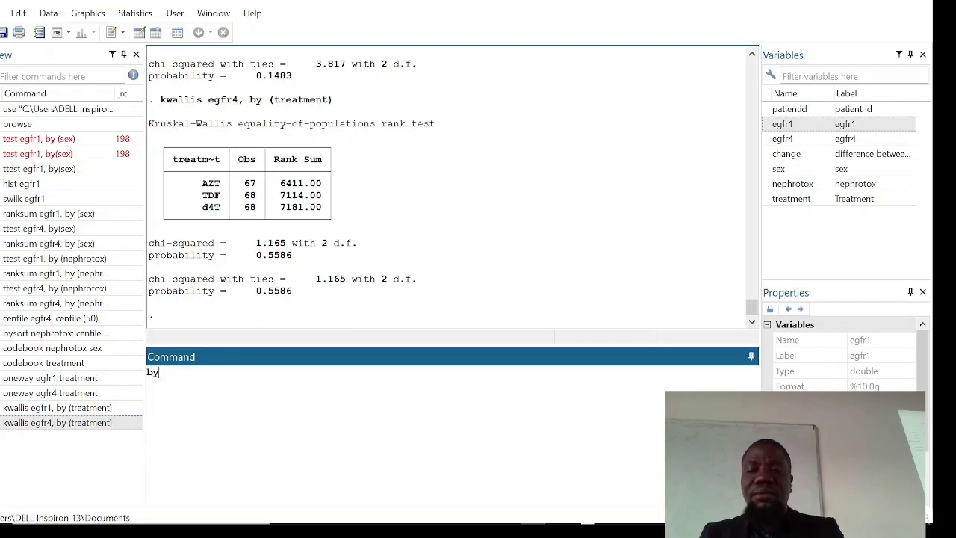
{"action": "type", "text": "sort "}
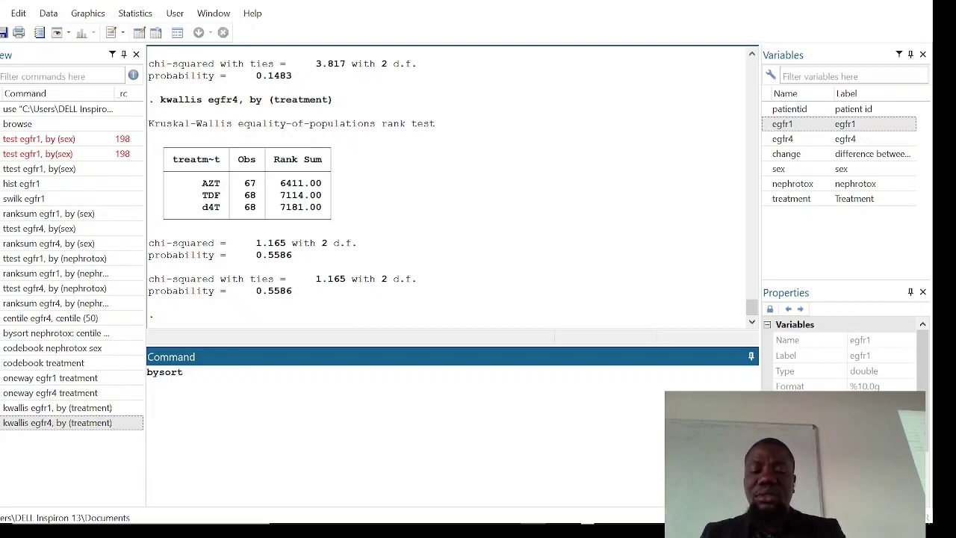
{"action": "type", "text": "treatment "}
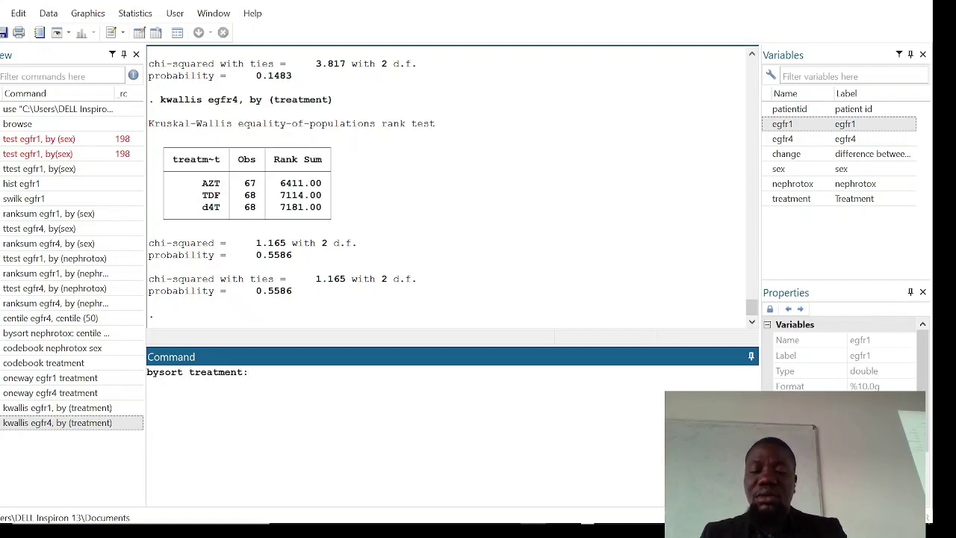
{"action": "type", "text": " centile"}
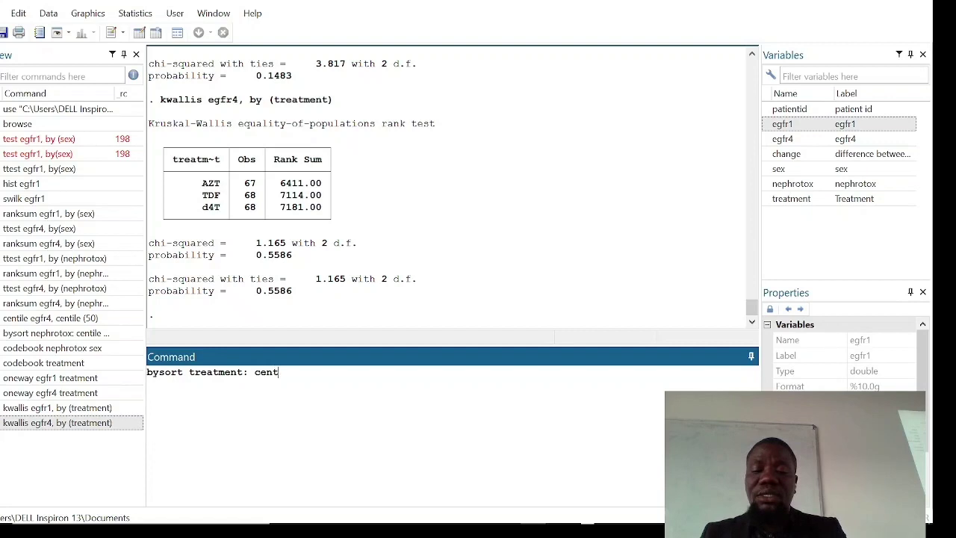
{"action": "key", "text": "BackSpace"}
{"action": "key", "text": "BackSpace"}
{"action": "type", "text": "le "}
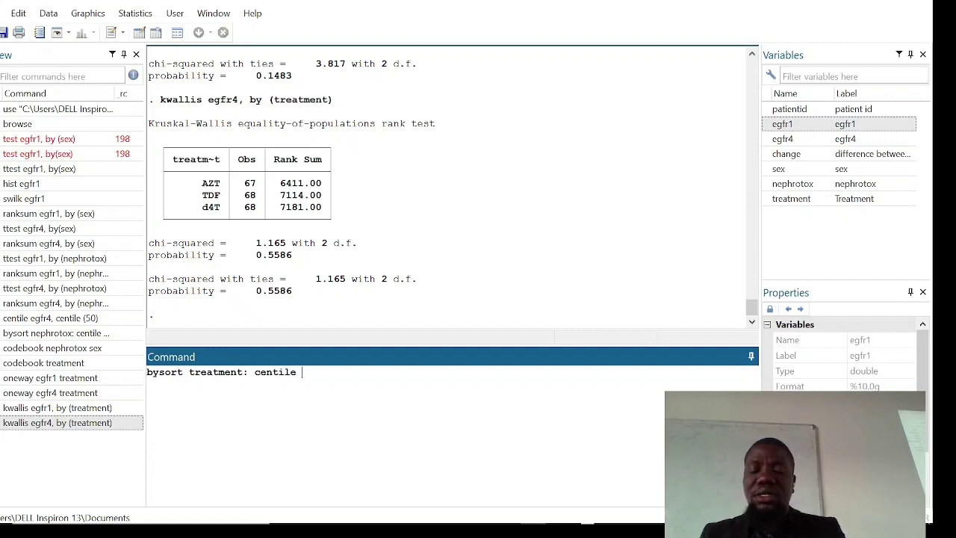
{"action": "type", "text": "egfr"}
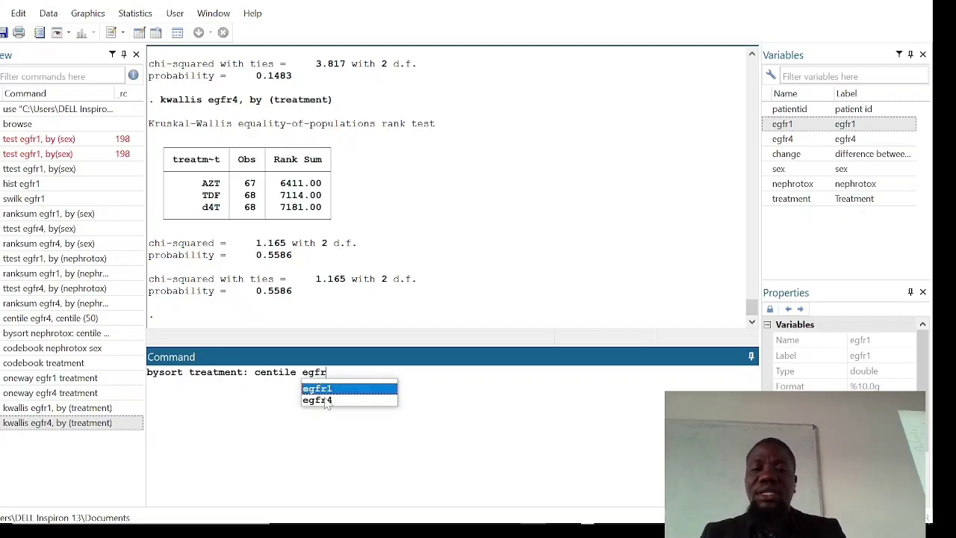
{"action": "type", "text": "1 "}
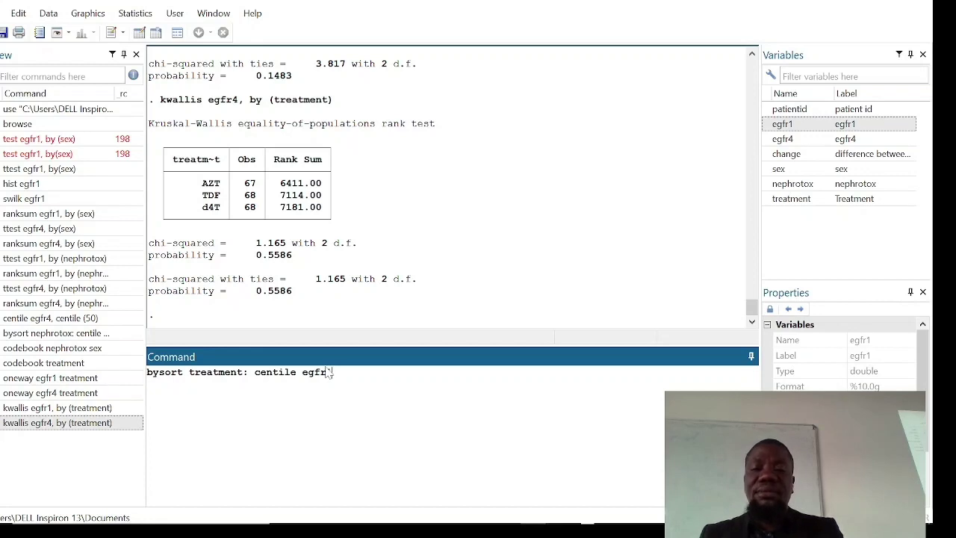
{"action": "type", "text": " centile ("}
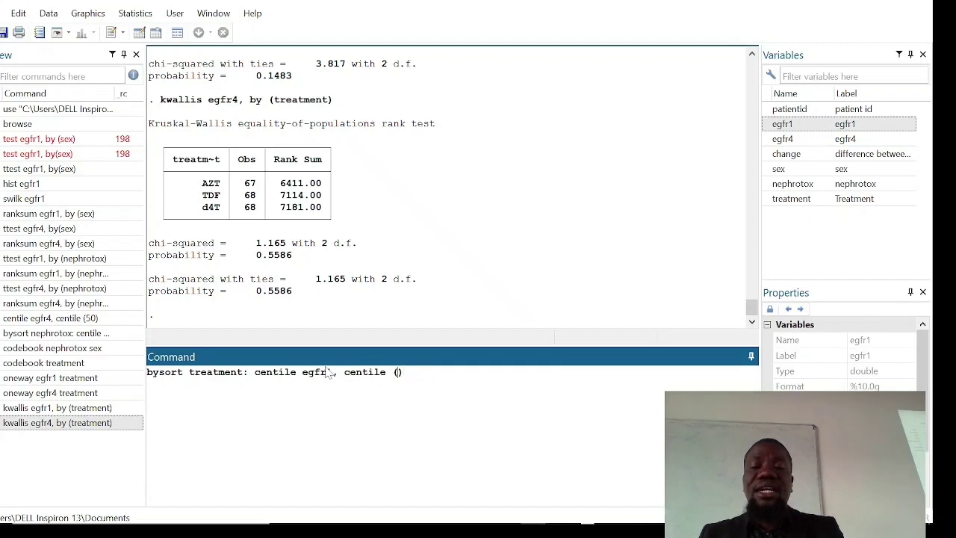
{"action": "type", "text": "50"}
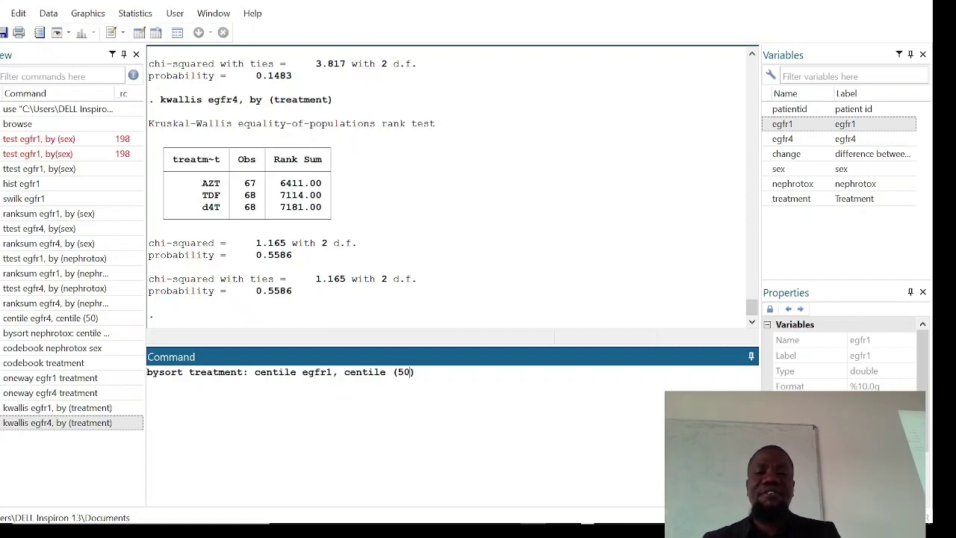
{"action": "type", "text": "25 50"}
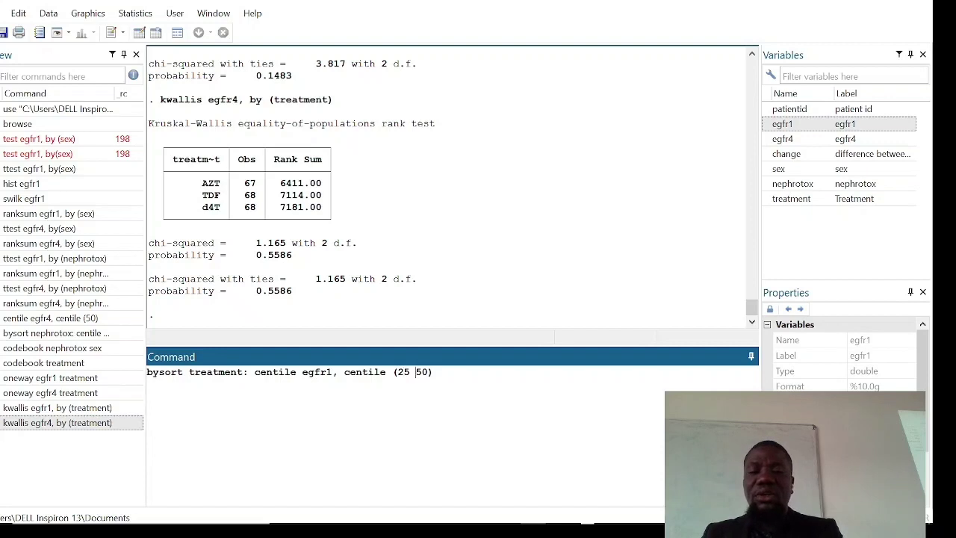
{"action": "type", "text": " 75"}
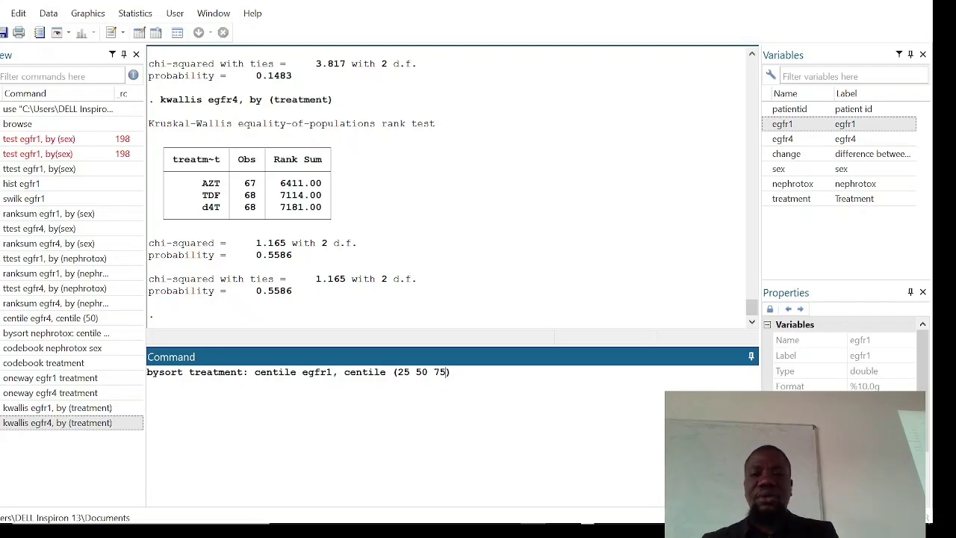
{"action": "key", "text": "BackSpace"}
{"action": "key", "text": "BackSpace"}
{"action": "key", "text": "BackSpace"}
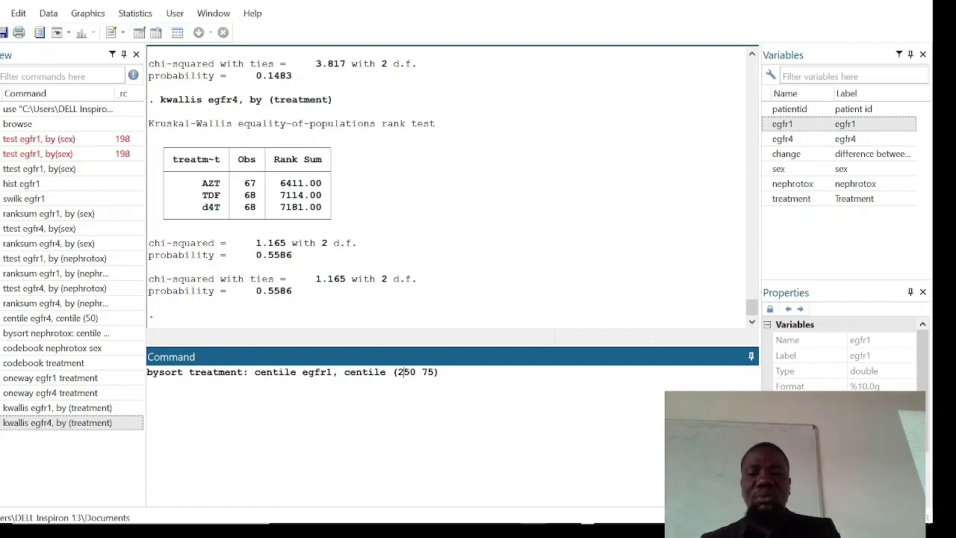
{"action": "key", "text": "Delete"}
{"action": "key", "text": "Delete"}
{"action": "key", "text": "Delete"}
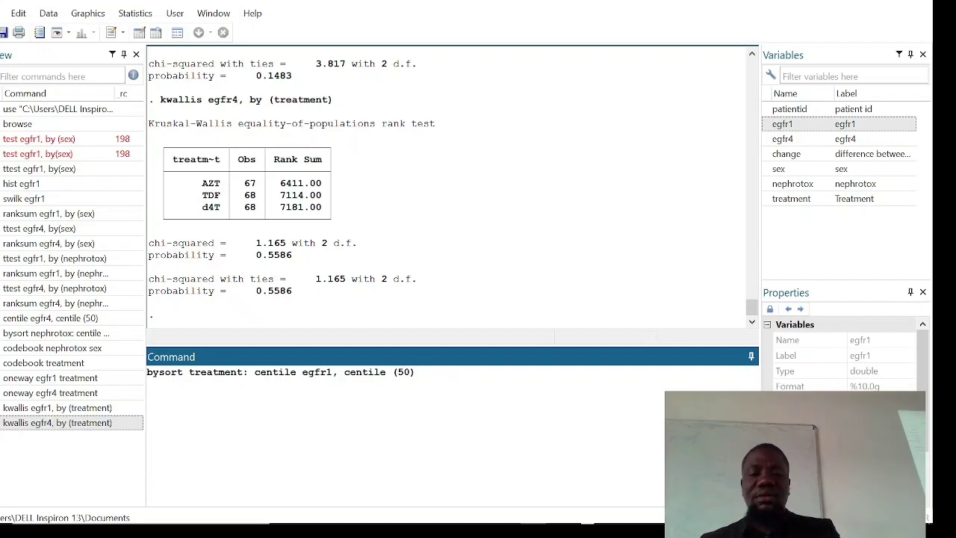
Run the prepared centile command and review the median egfr1 output for each treatment group
{"action": "key", "text": "Return"}
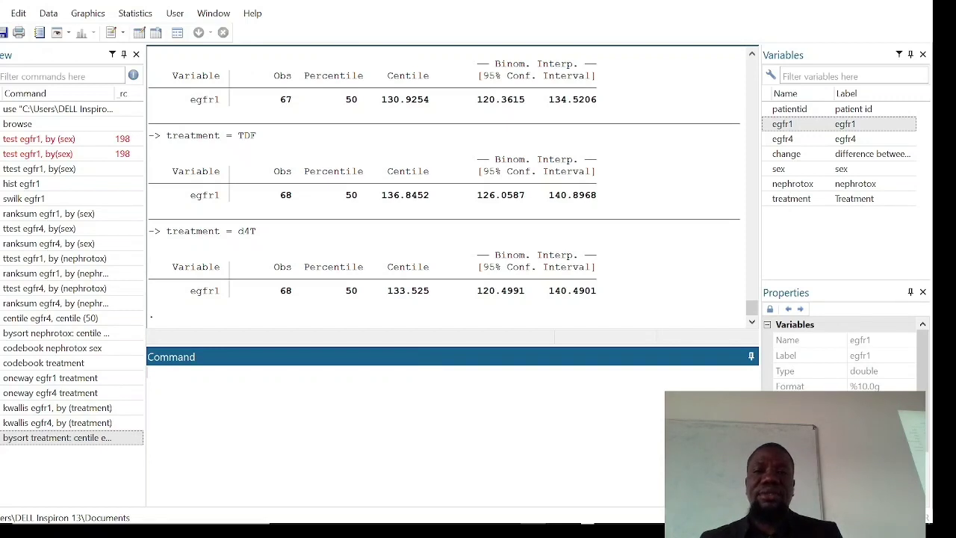
{"action": "scroll", "coordinate": [276, 143], "scroll_direction": "up", "scroll_amount": 1}
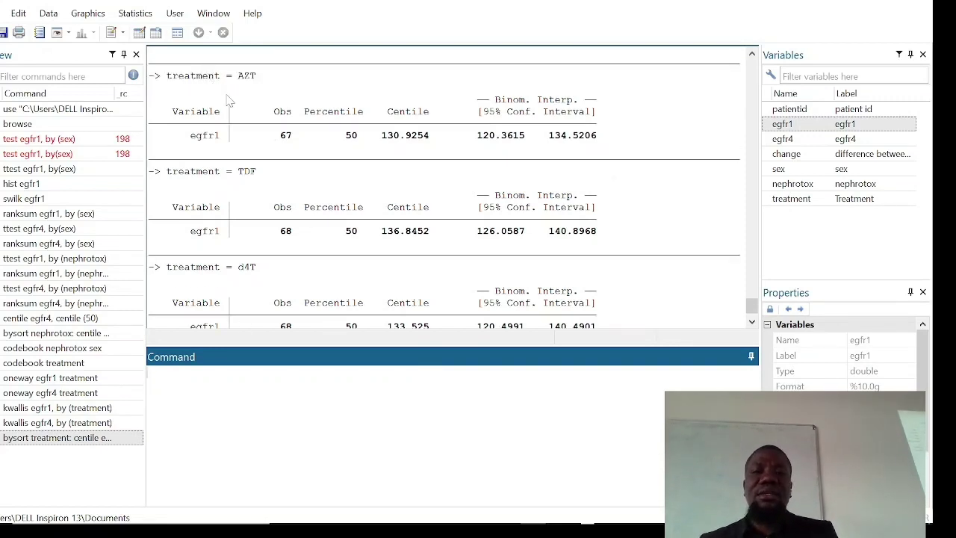
{"action": "scroll", "coordinate": [265, 93], "scroll_direction": "up", "scroll_amount": 1}
{"action": "scroll", "coordinate": [265, 94], "scroll_direction": "down", "scroll_amount": 1}
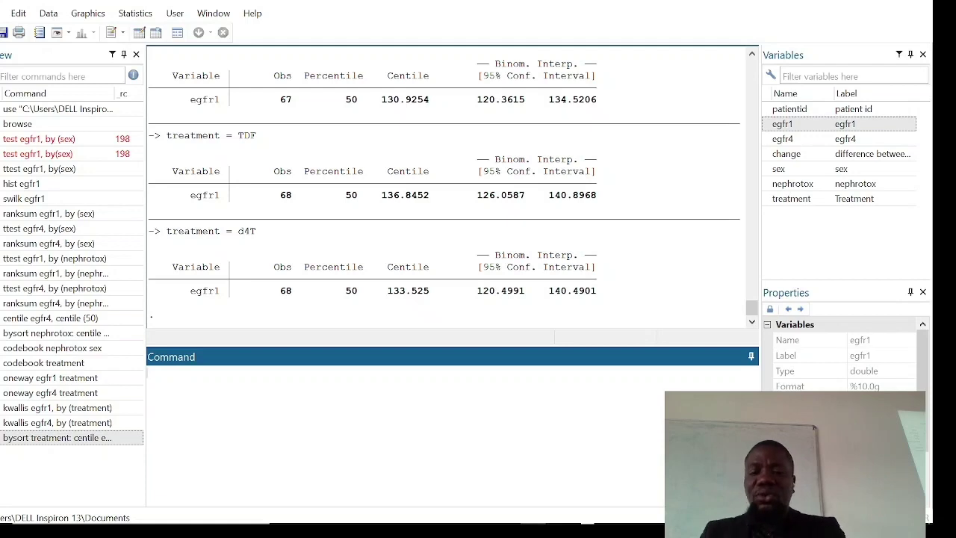
{"action": "type", "text": "anoc"}
{"action": "type", "text": "anova"}
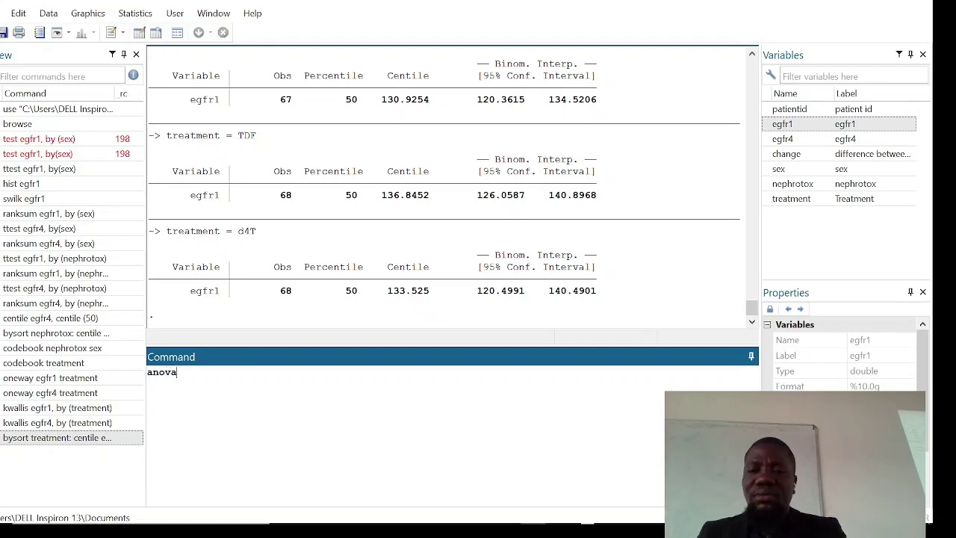
{"action": "key", "text": "BackSpace"}
{"action": "key", "text": "BackSpace"}
{"action": "key", "text": "BackSpace"}
{"action": "key", "text": "BackSpace"}
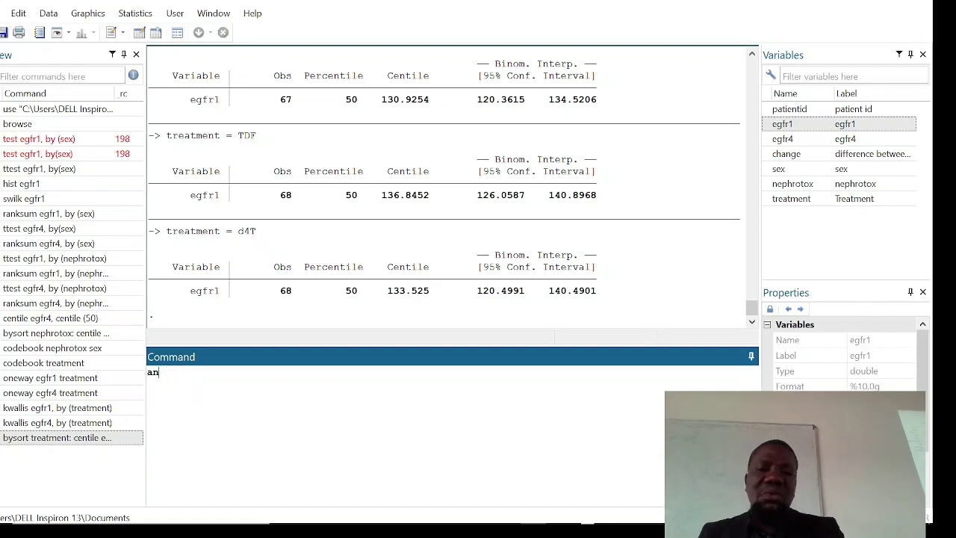
{"action": "key", "text": "BackSpace"}
{"action": "key", "text": "BackSpace"}
Run a one-way ANOVA of egfr1 across the two sexes with "oneway egfr1 sex"
{"action": "type", "text": "ONE"}
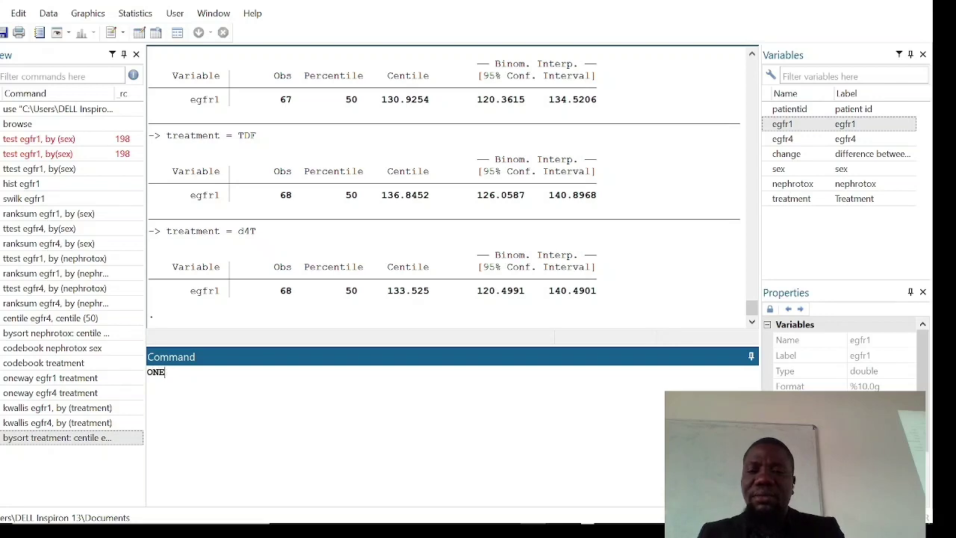
{"action": "key", "text": "BackSpace"}
{"action": "key", "text": "BackSpace"}
{"action": "key", "text": "BackSpace"}
{"action": "type", "text": "oneway"}
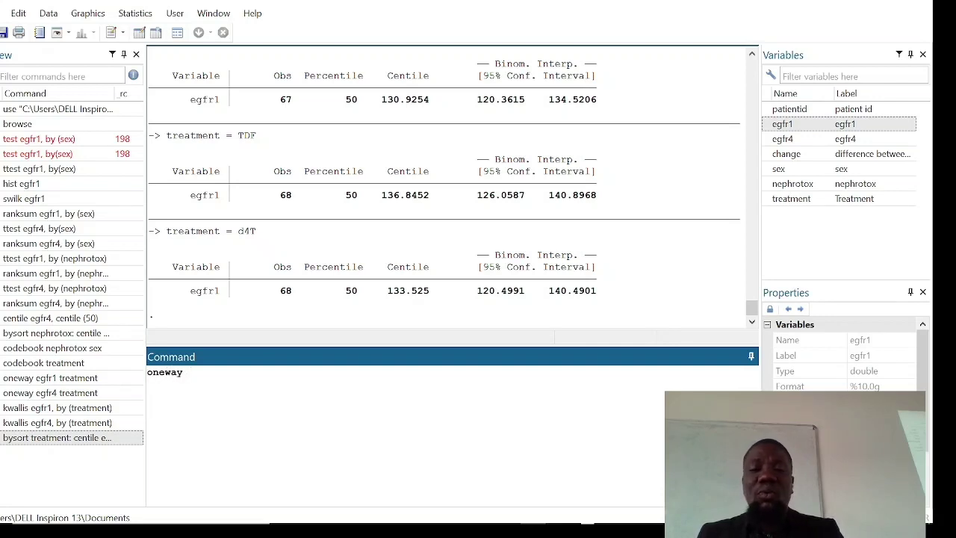
{"action": "type", "text": " e"}
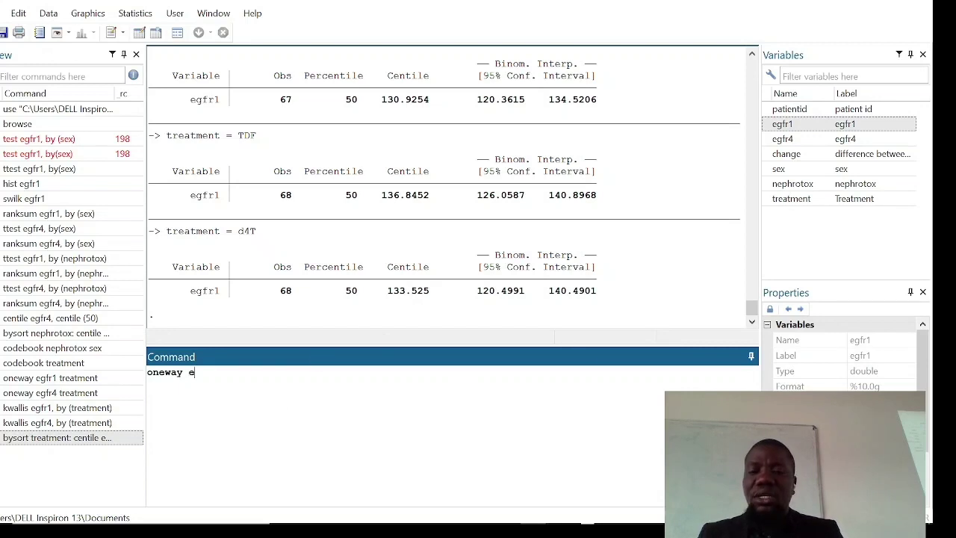
{"action": "type", "text": "gfr"}
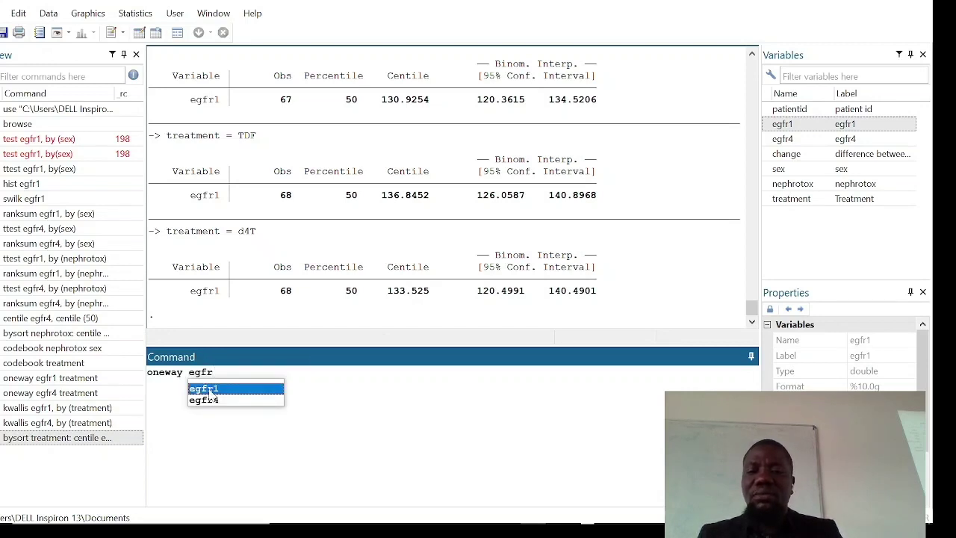
{"action": "type", "text": "1 sex"}
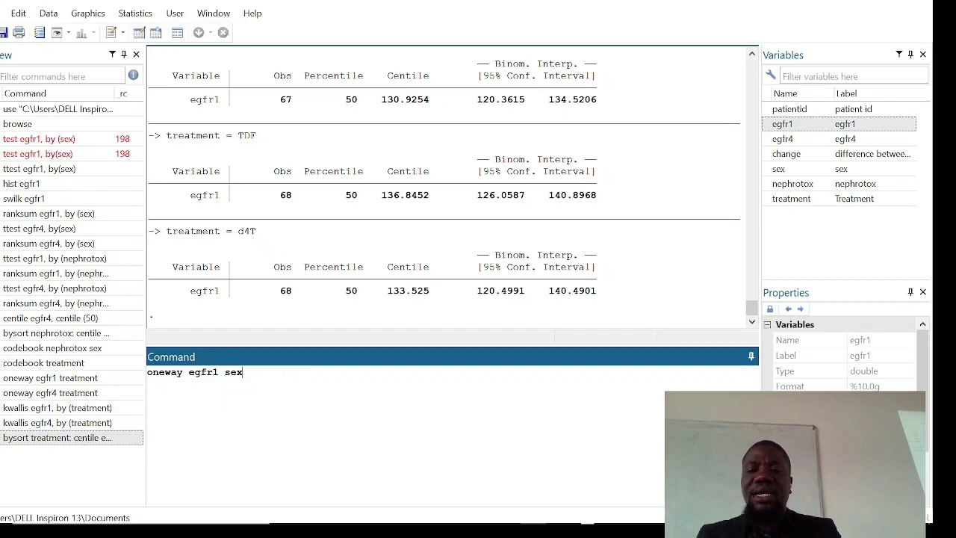
{"action": "key", "text": "Return"}
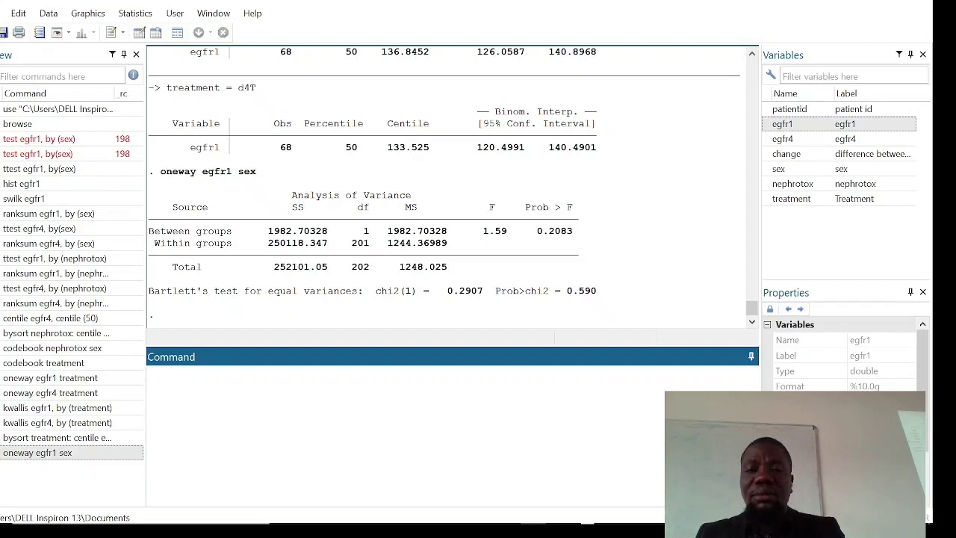
Run a two-sample t-test of egfr1 with "ttest egfr1, by (sex)" and compare its output with the one-way ANOVA by sex
{"action": "type", "text": "ttes"}
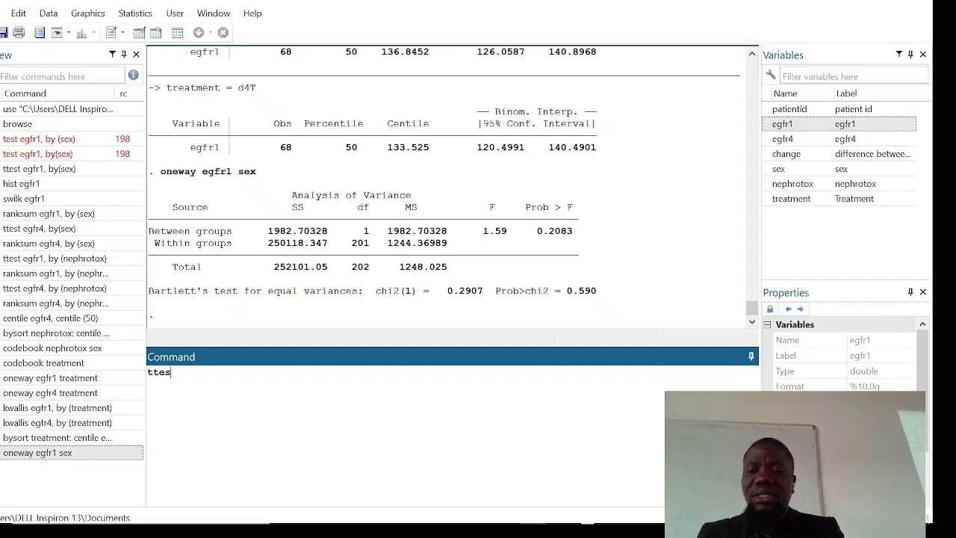
{"action": "type", "text": "t egfr"}
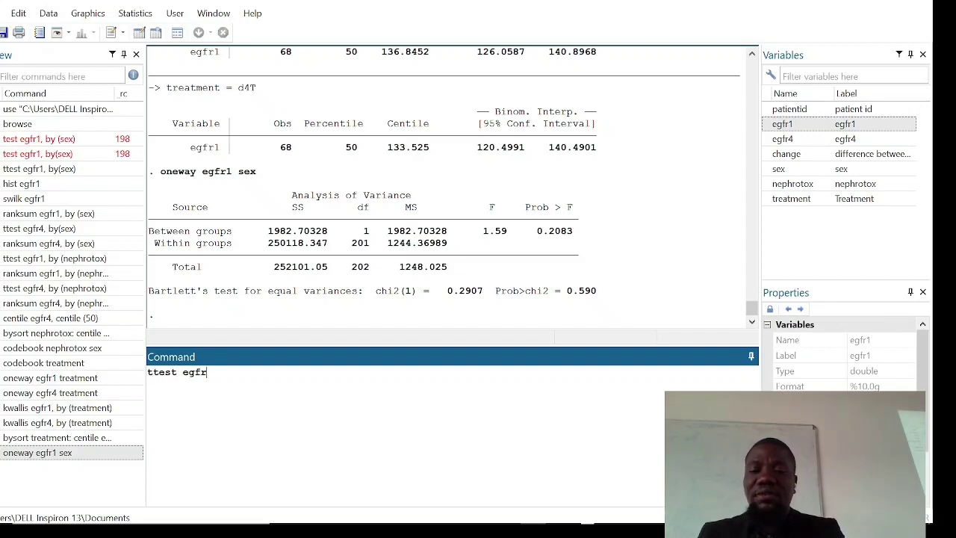
{"action": "type", "text": "1, by"}
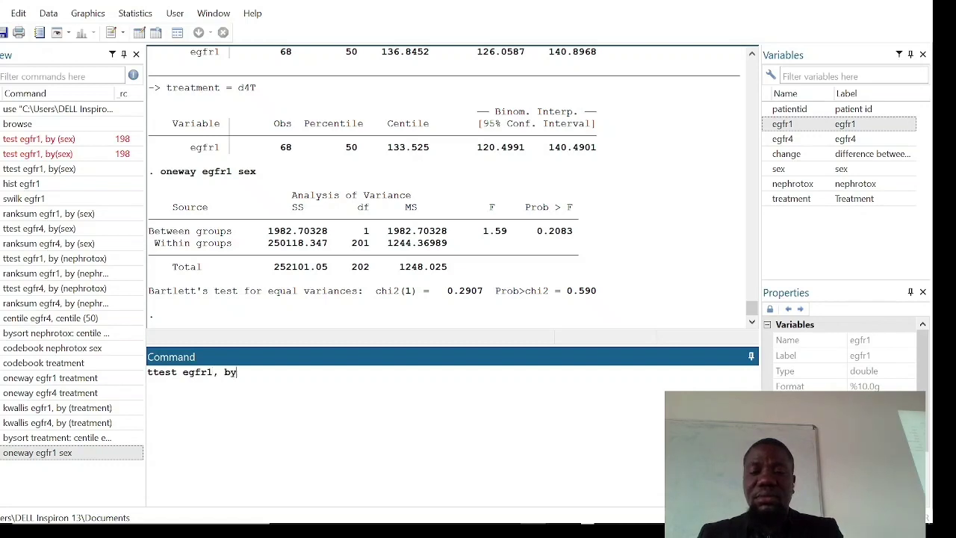
{"action": "type", "text": " (sex"}
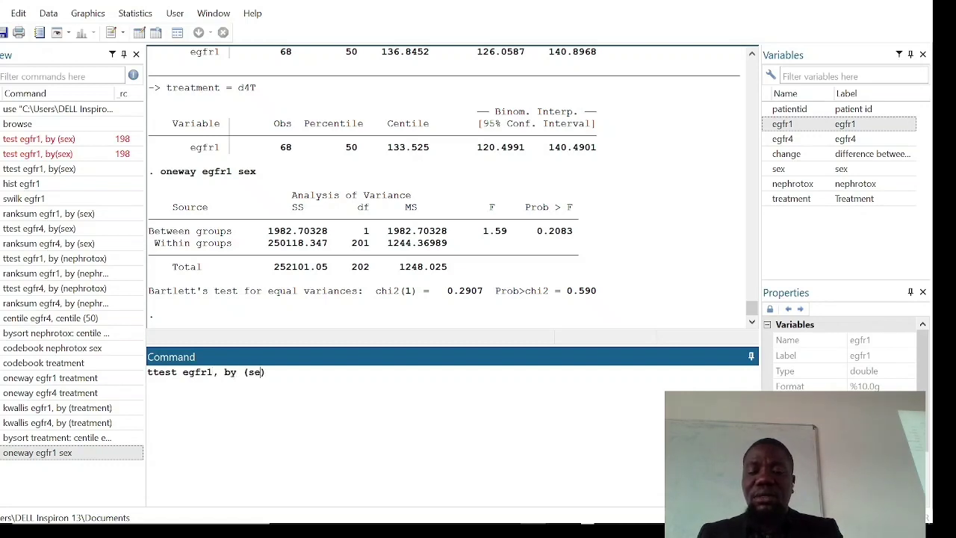
{"action": "key", "text": "Return"}
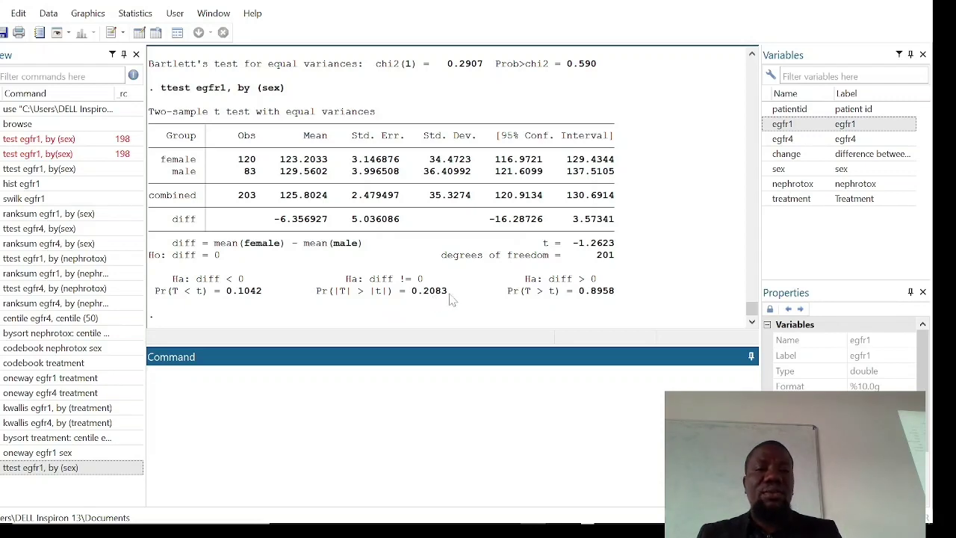
{"action": "scroll", "coordinate": [450, 299], "scroll_direction": "up", "scroll_amount": 4}
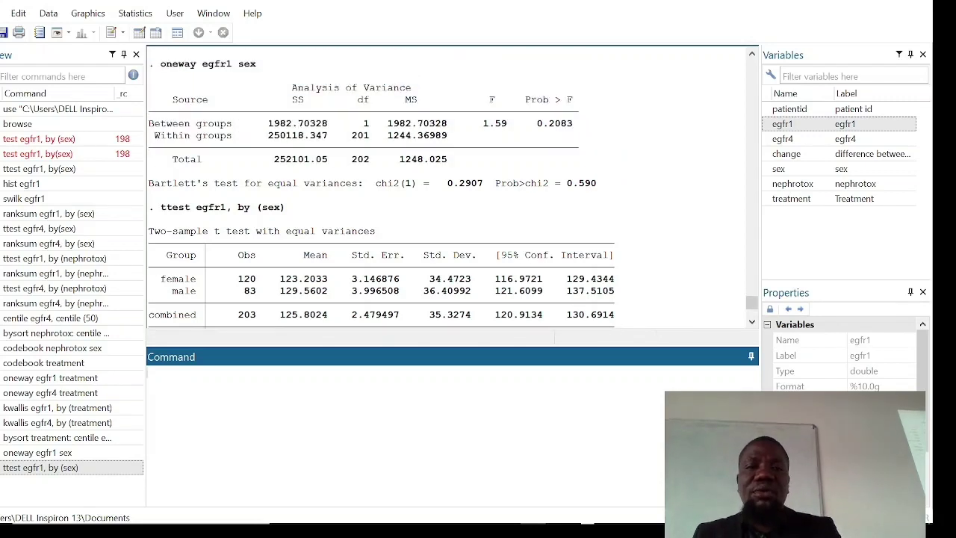